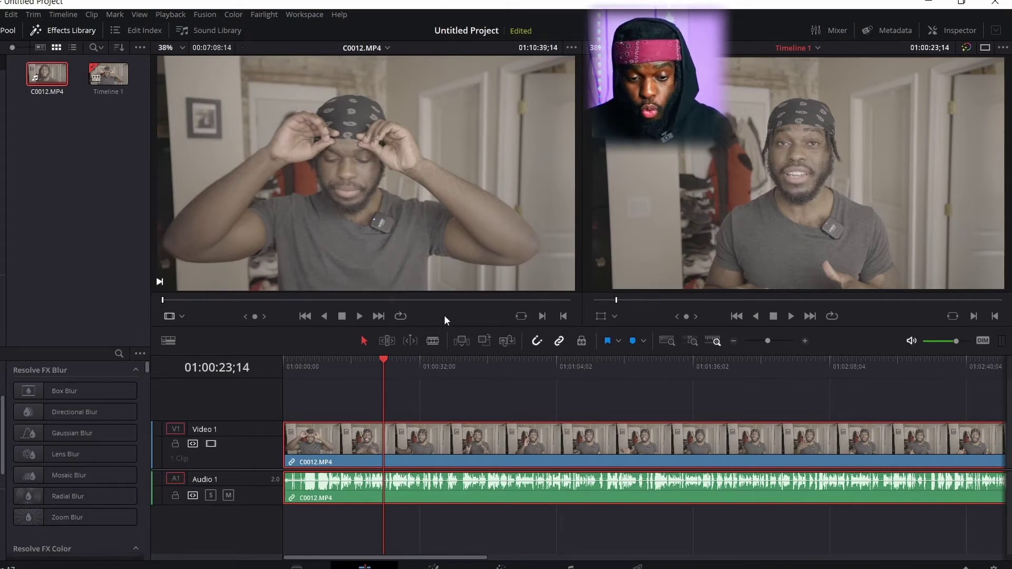
# - Park the playhead at 01:00:28;16 on the timeline and switch to the Color page
pyautogui.click(446, 363)
pyautogui.moveTo(428, 369); pyautogui.dragTo(405, 369)
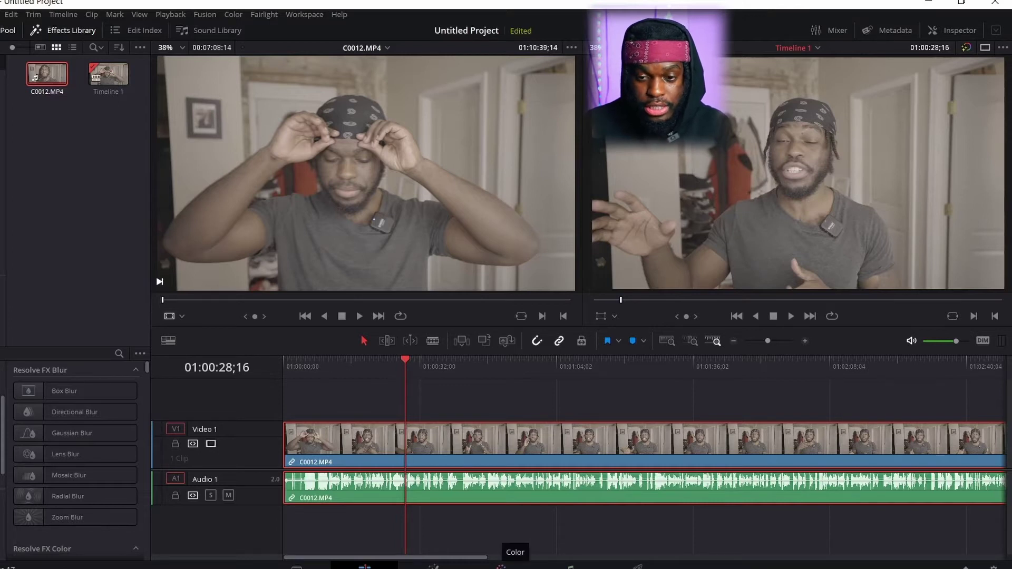
pyautogui.click(501, 566)
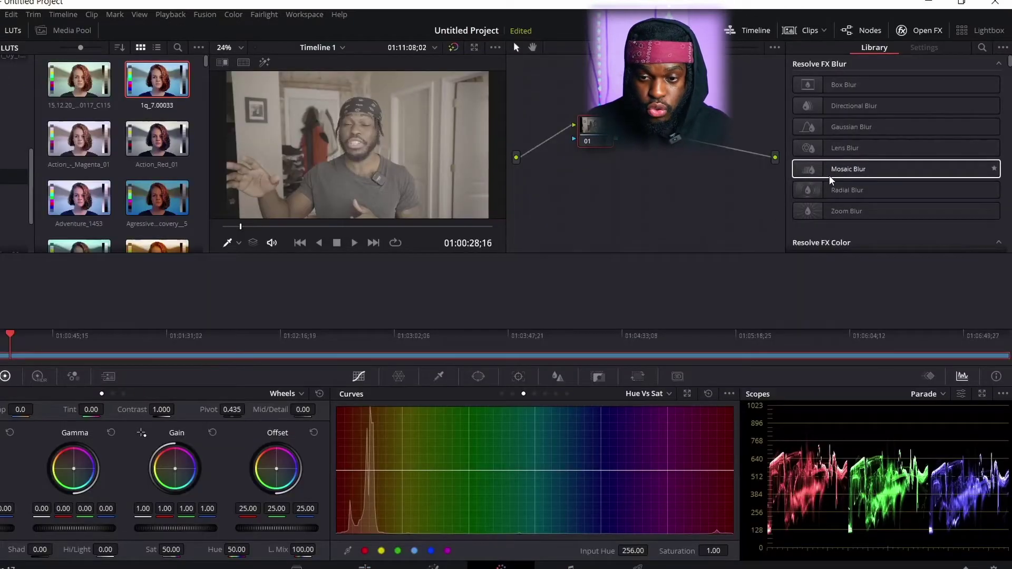
# - Find the Color Space Transform effect among the Resolve FX Color effects and apply it to node 01
pyautogui.click(995, 125)
pyautogui.scroll(-3, 1002, 125)
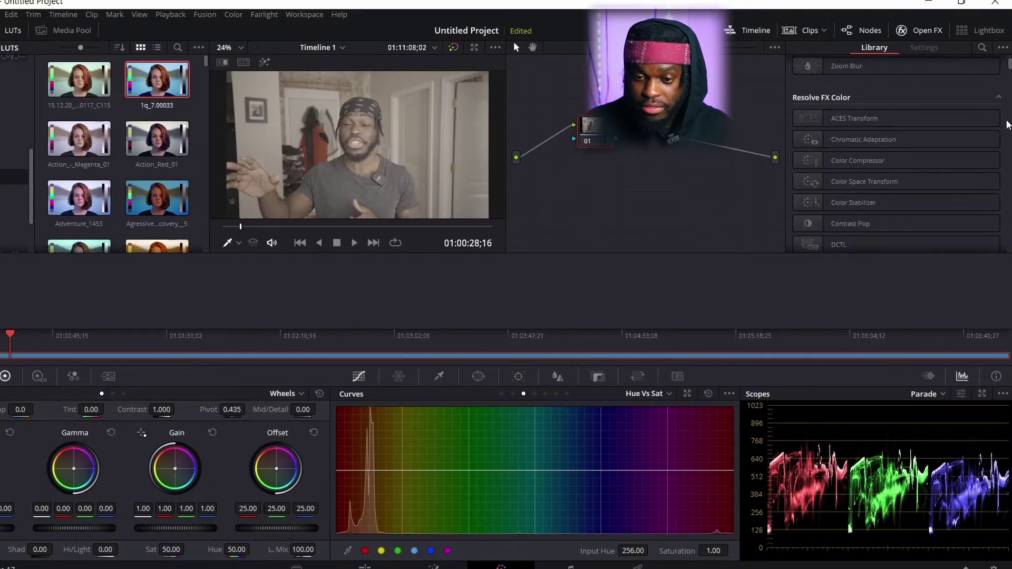
pyautogui.scroll(3, 1008, 88)
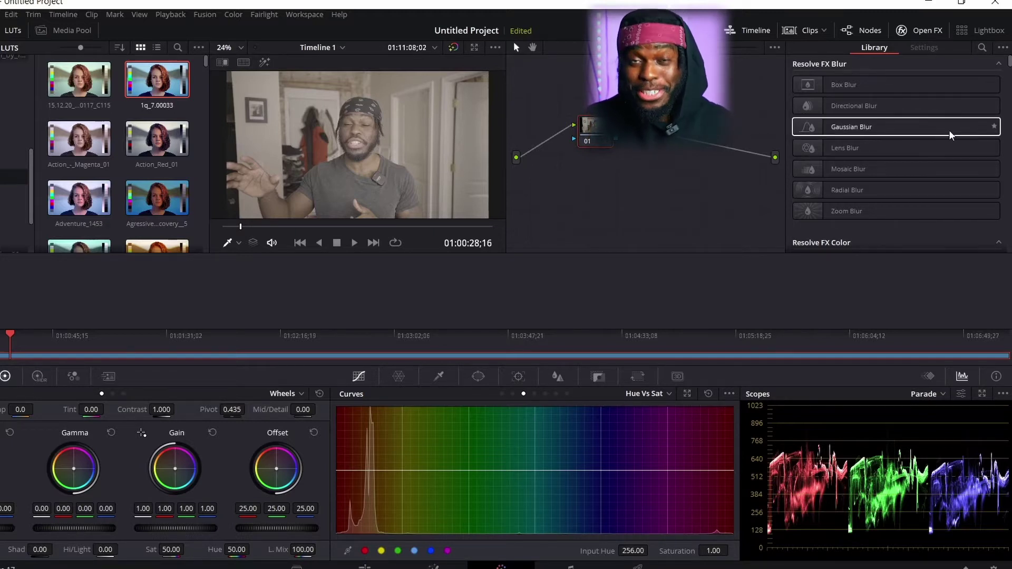
pyautogui.scroll(-3, 939, 128)
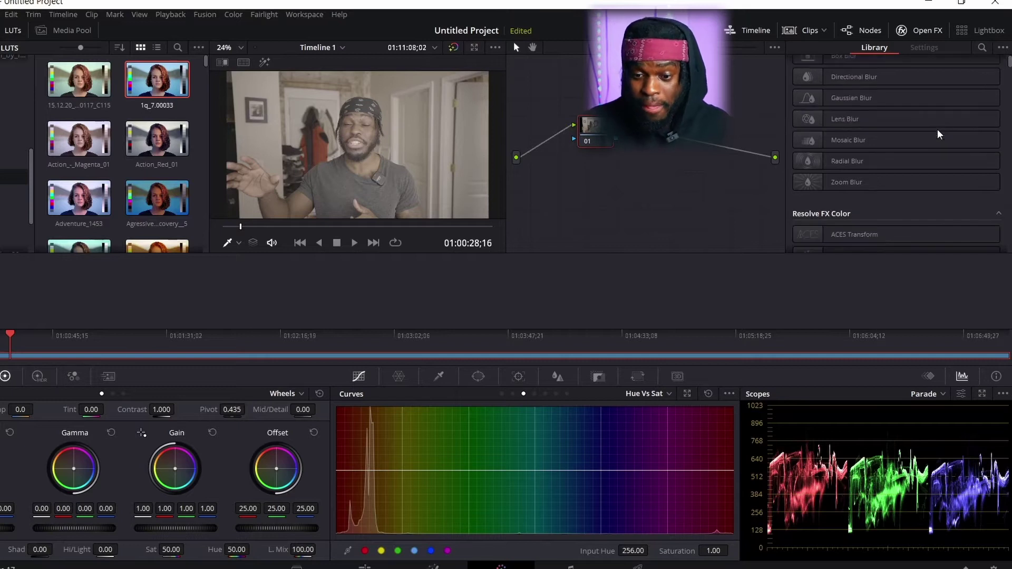
pyautogui.scroll(-1, 924, 144)
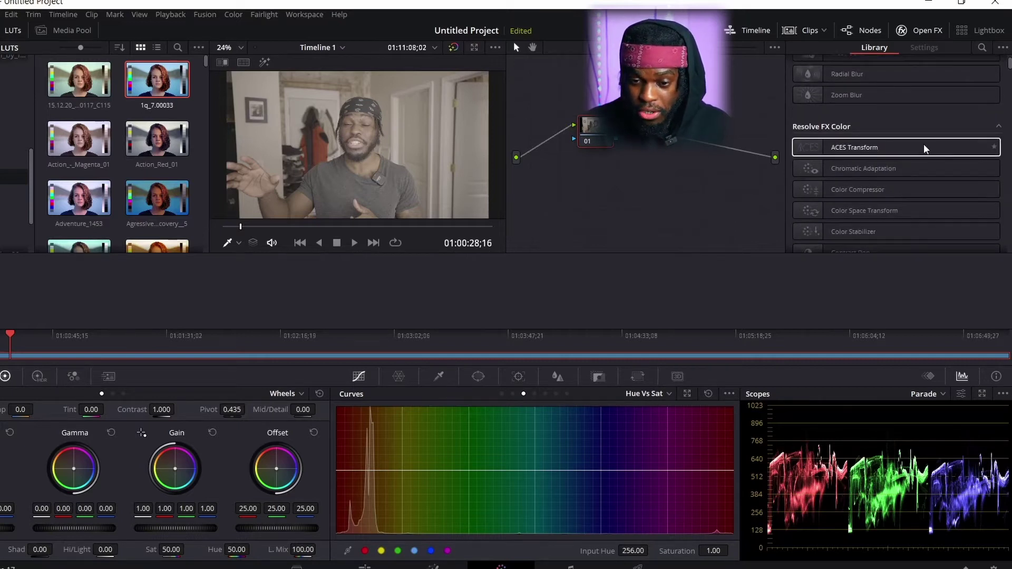
pyautogui.scroll(4, 906, 105)
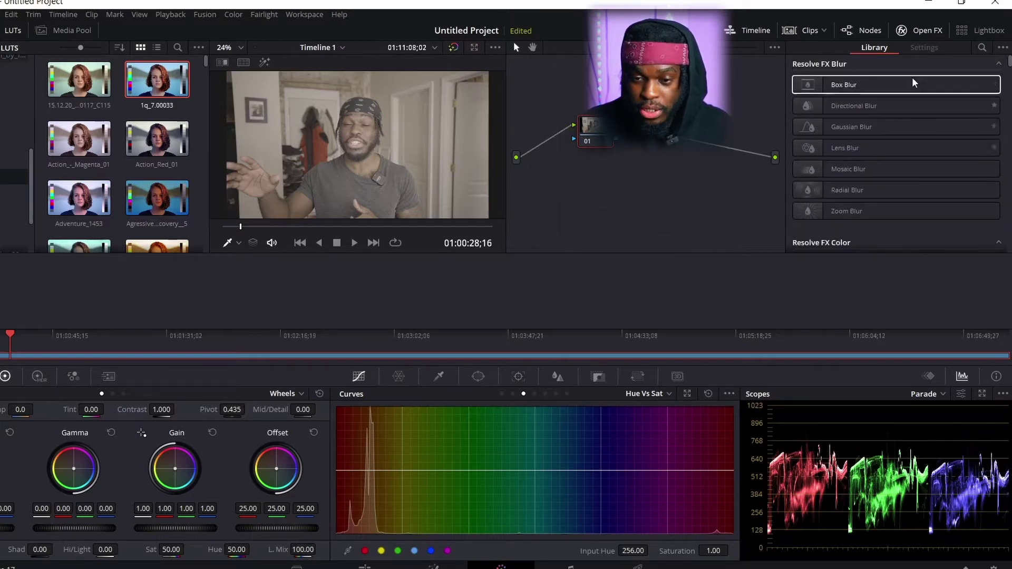
pyautogui.click(901, 31)
pyautogui.click(902, 32)
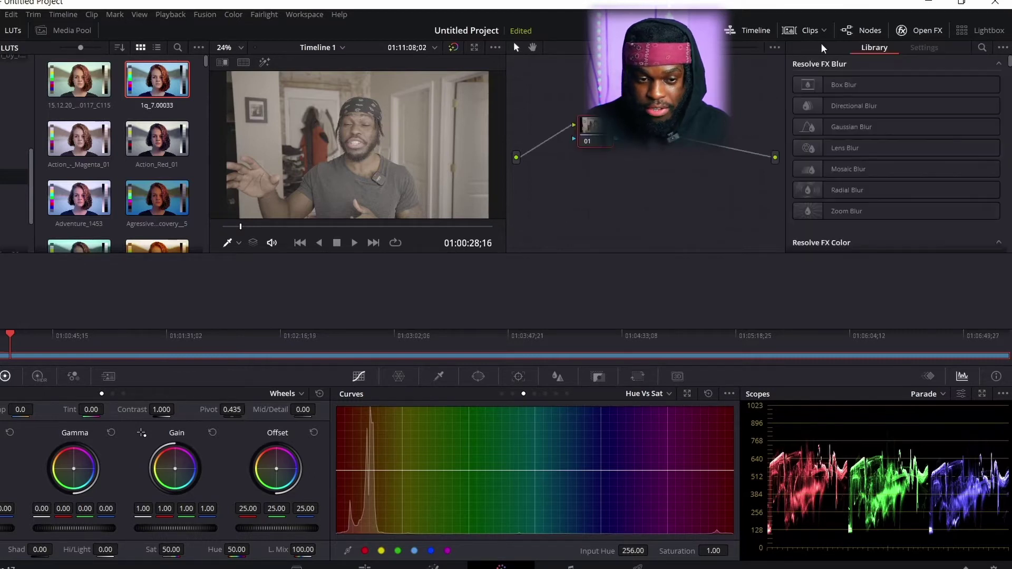
pyautogui.scroll(-4, 890, 82)
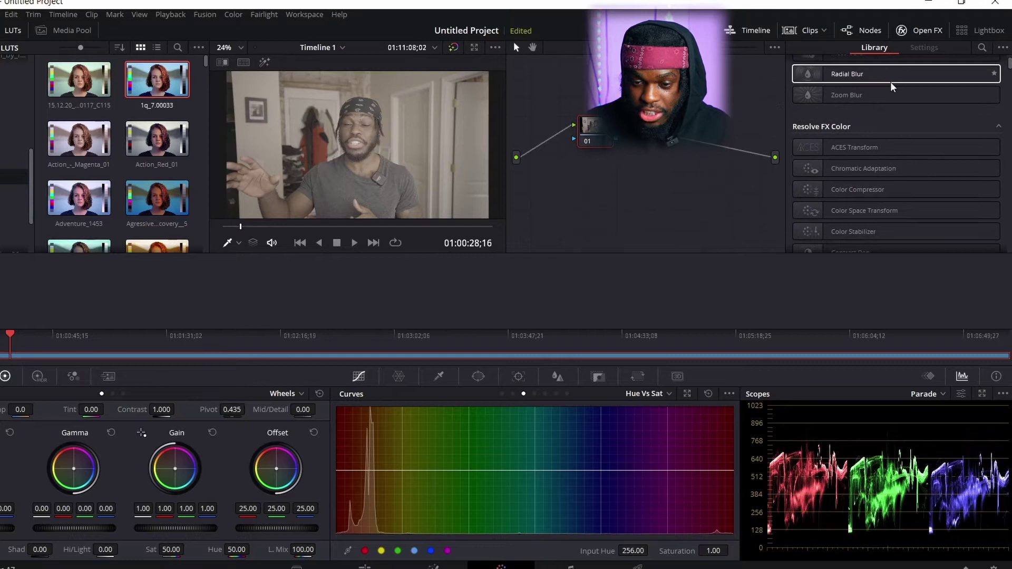
pyautogui.scroll(-1, 890, 81)
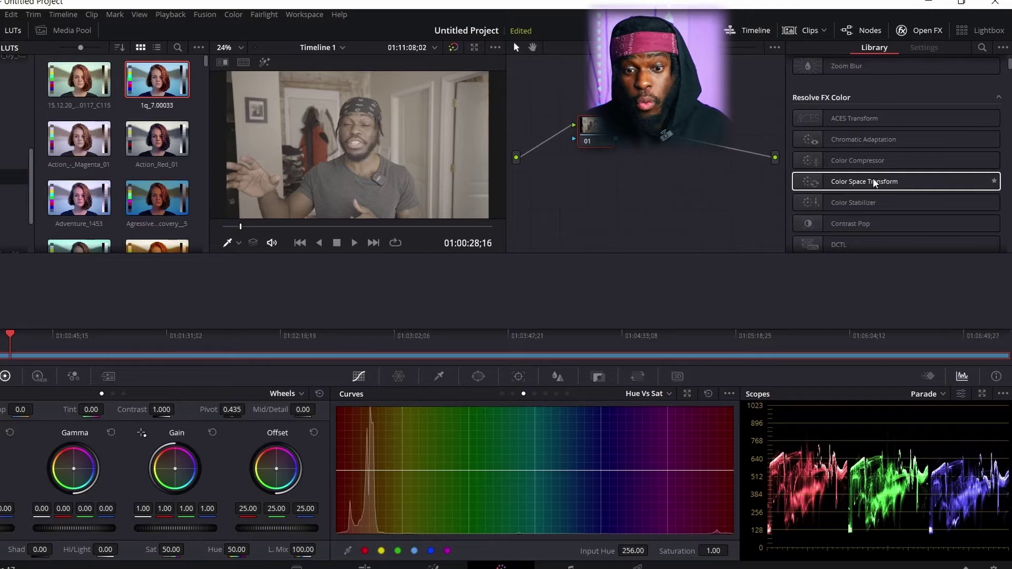
pyautogui.moveTo(874, 183); pyautogui.dragTo(595, 135)
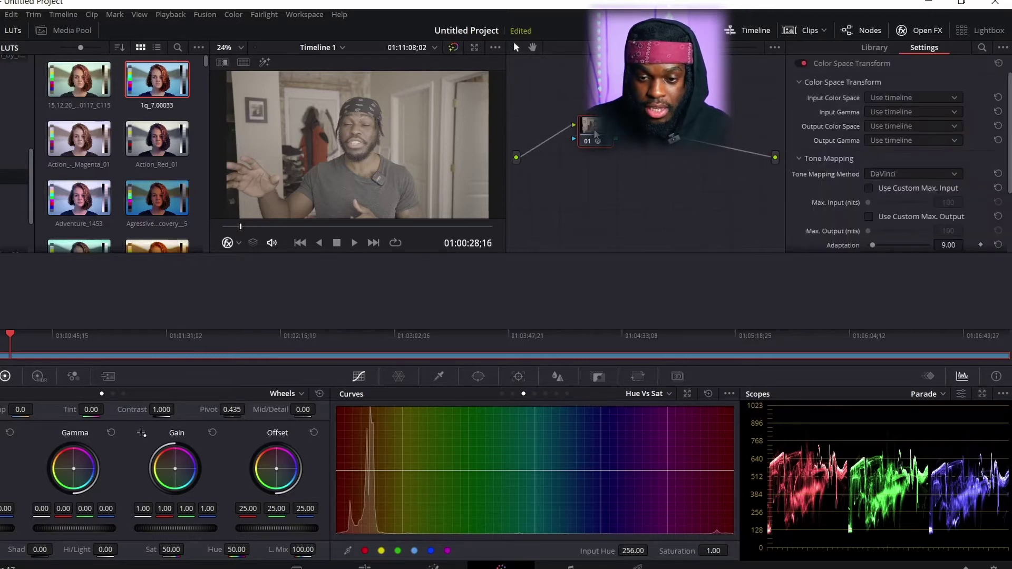
# - Set the Color Space Transform's input color space to Sony S-Gamut
pyautogui.click(926, 96)
pyautogui.scroll(-3, 899, 131)
pyautogui.scroll(-5, 899, 134)
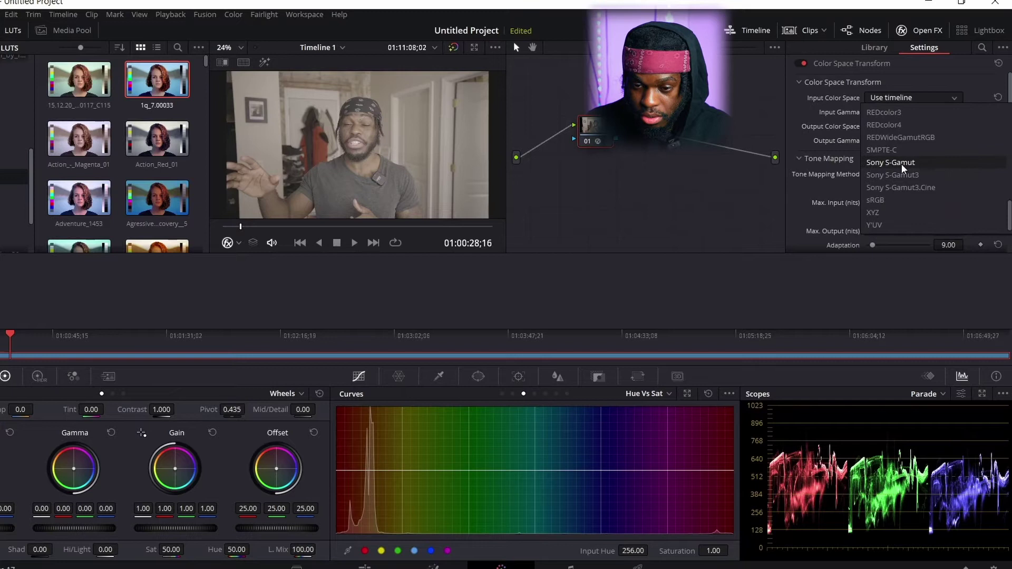
pyautogui.scroll(3, 908, 166)
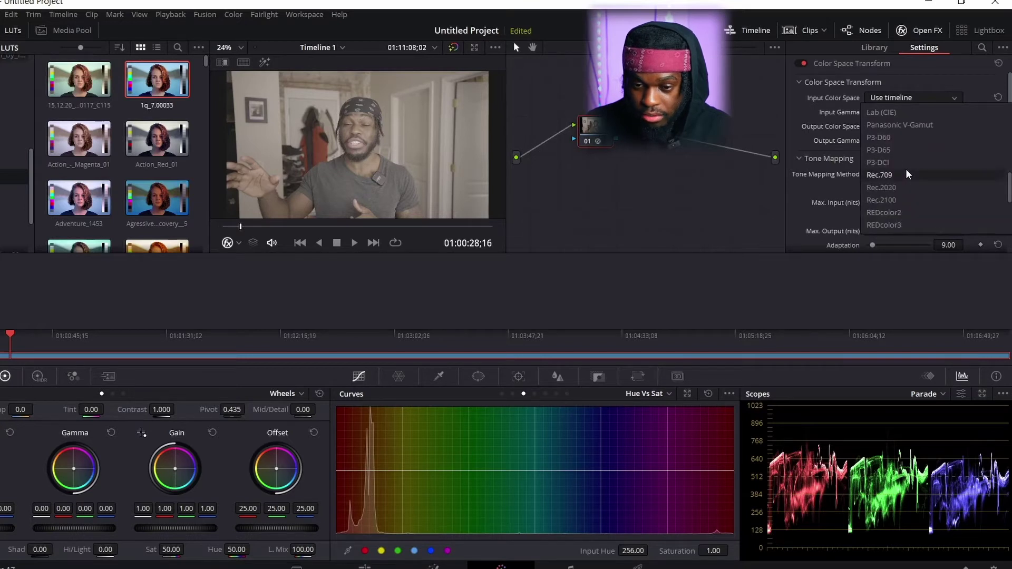
pyautogui.scroll(10, 897, 172)
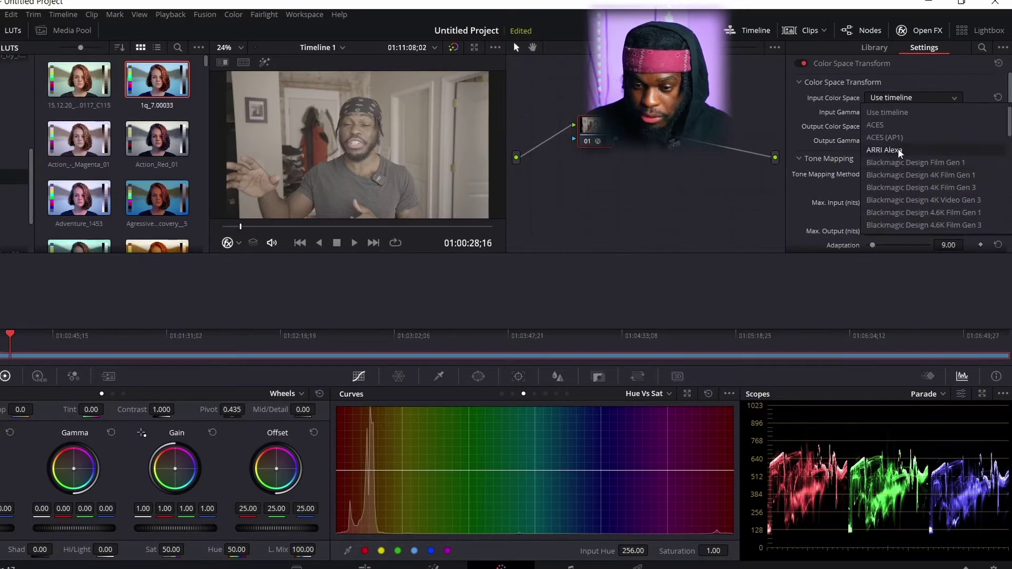
pyautogui.scroll(-10, 897, 148)
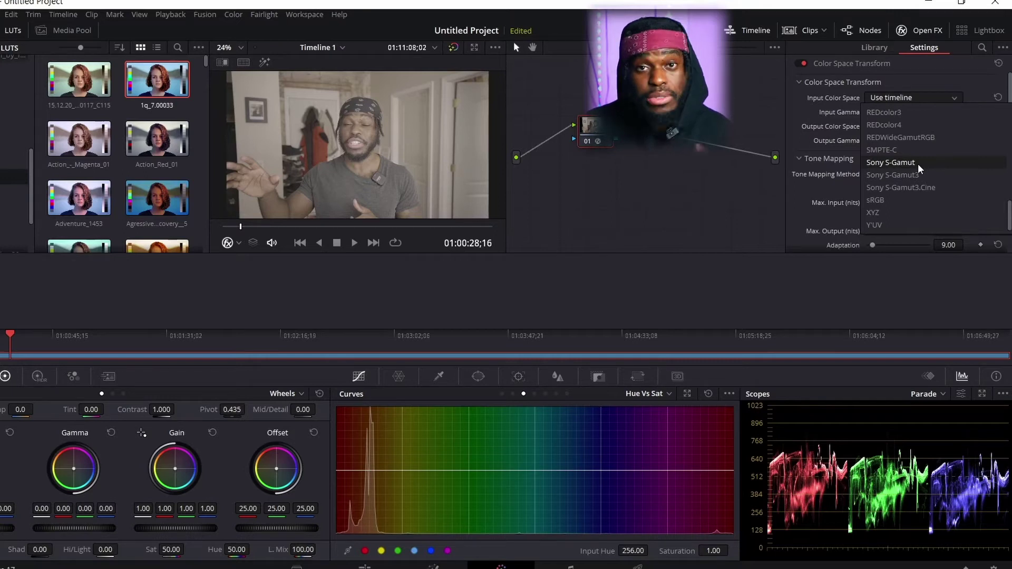
pyautogui.click(918, 163)
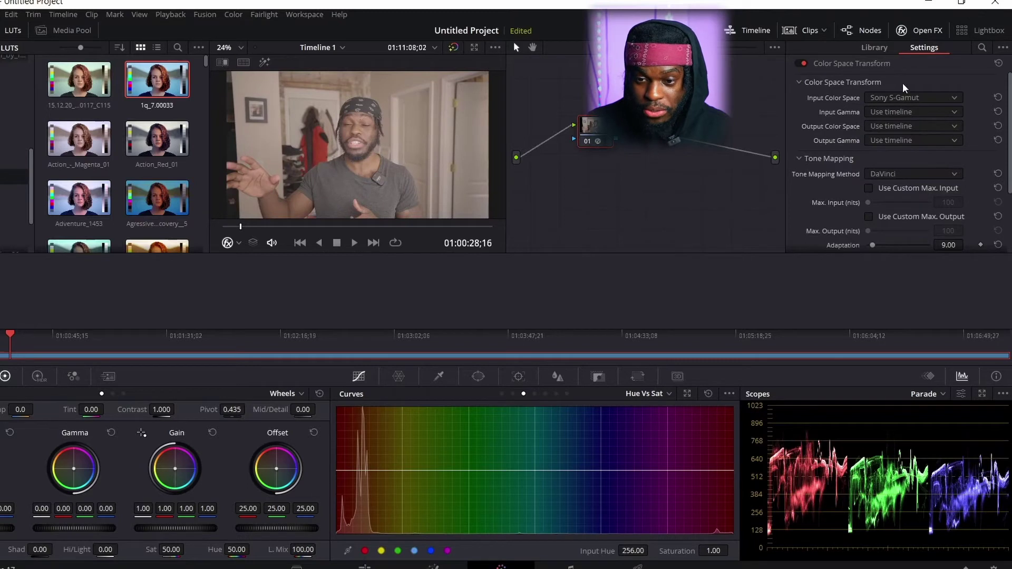
# - Set the Color Space Transform's input gamma to Sony S-Log2
pyautogui.click(910, 111)
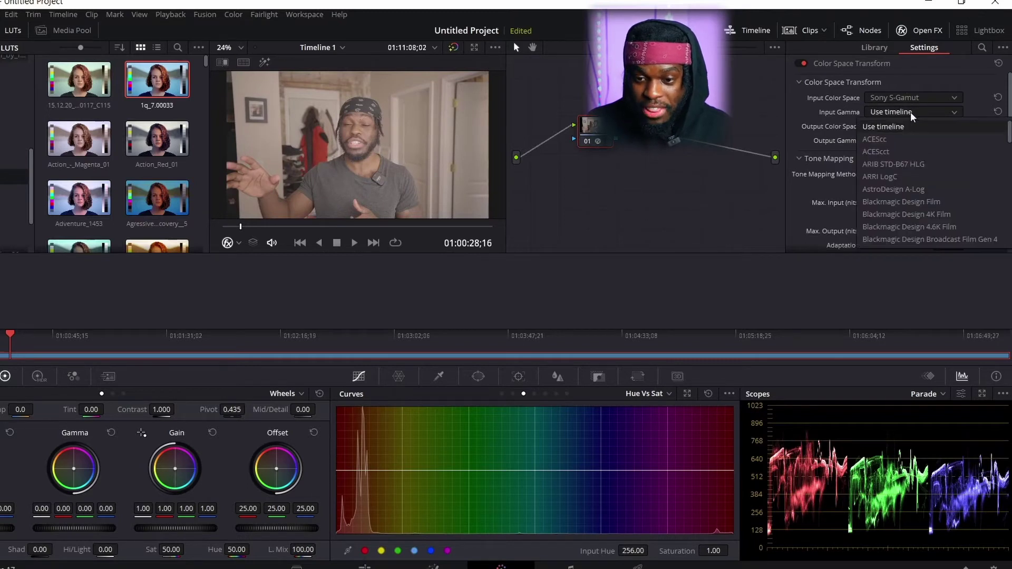
pyautogui.scroll(-5, 912, 155)
pyautogui.scroll(-3, 912, 155)
pyautogui.scroll(-3, 897, 161)
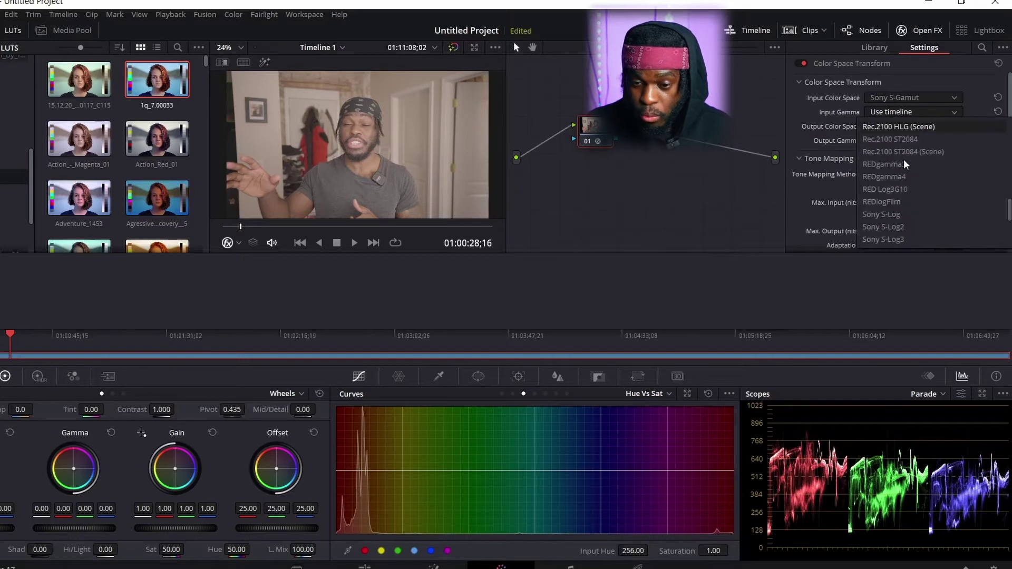
pyautogui.scroll(-3, 903, 160)
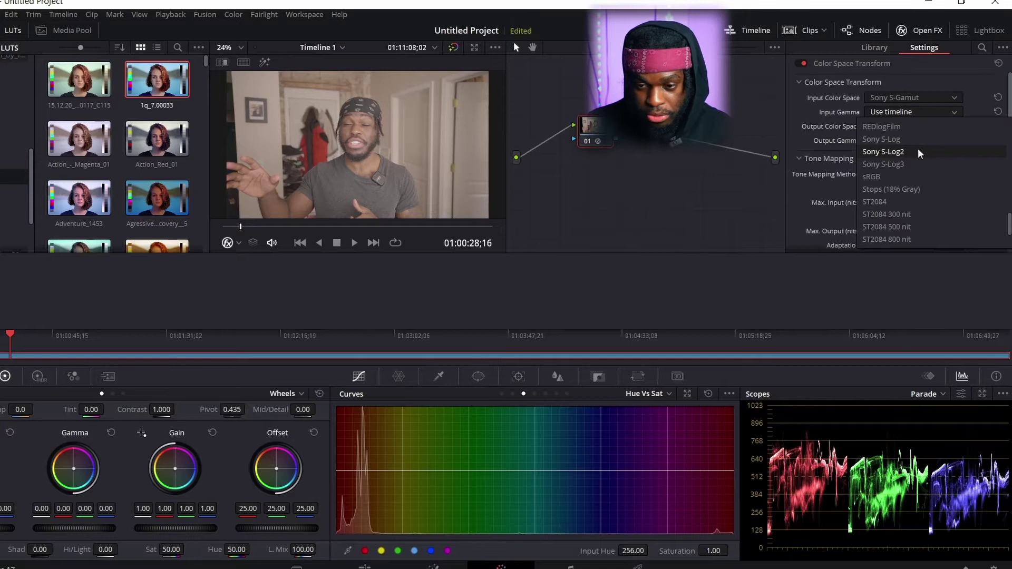
pyautogui.click(919, 153)
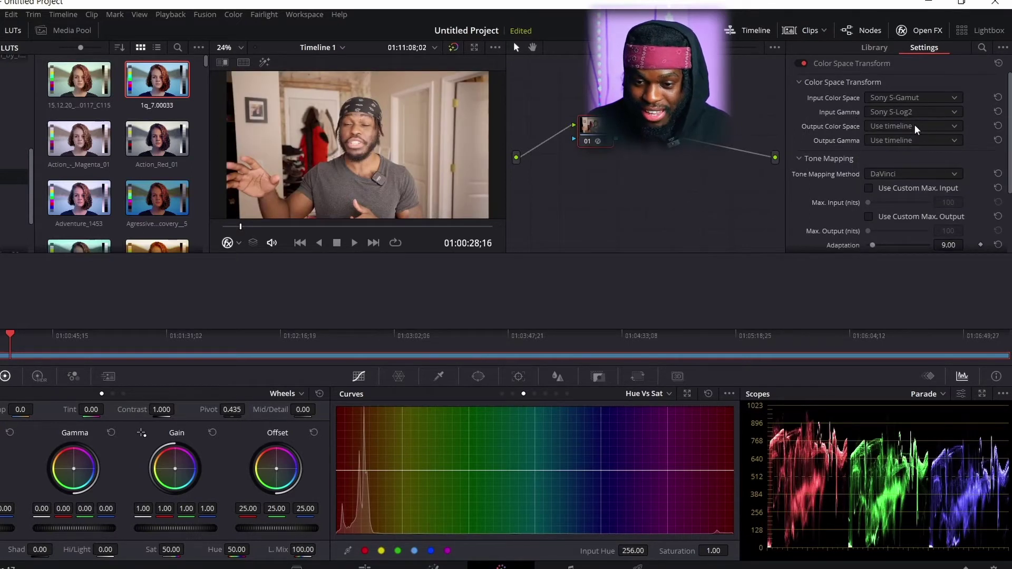
# - Set both the output color space and the output gamma of the transform to Rec.709
pyautogui.click(915, 124)
pyautogui.scroll(-5, 925, 177)
pyautogui.scroll(-3, 925, 177)
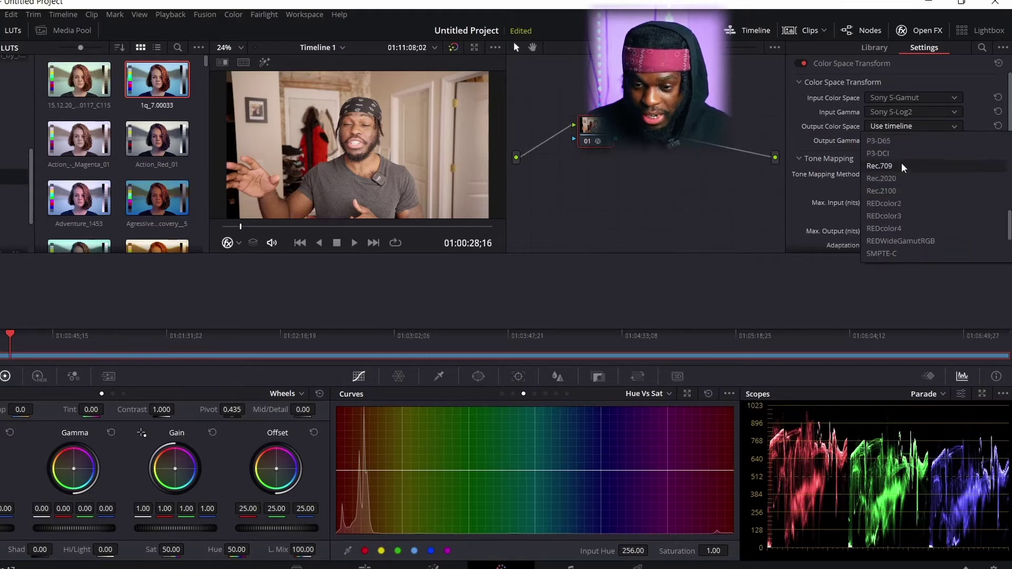
pyautogui.click(902, 166)
pyautogui.click(926, 140)
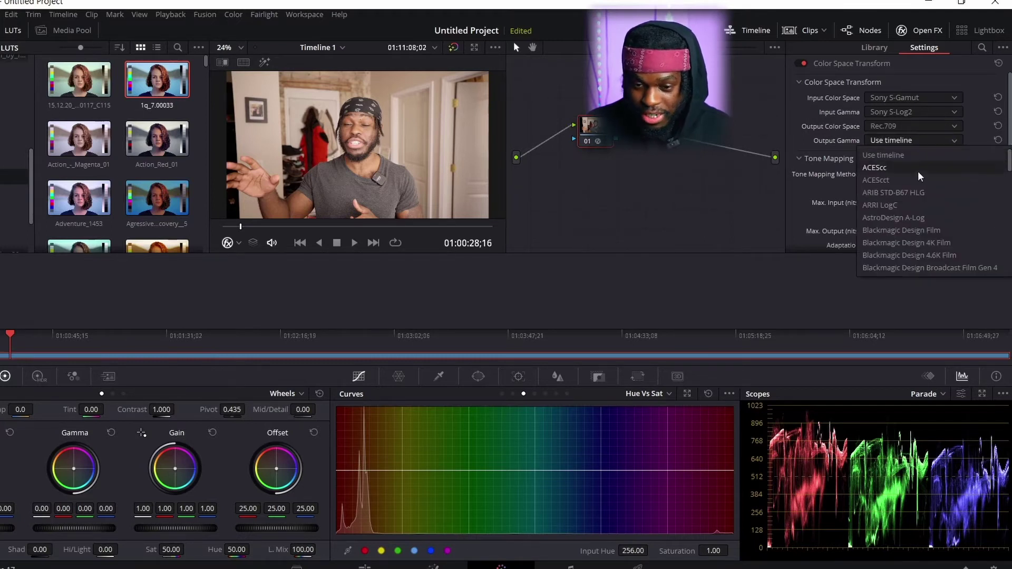
pyautogui.scroll(-5, 920, 172)
pyautogui.scroll(-3, 923, 177)
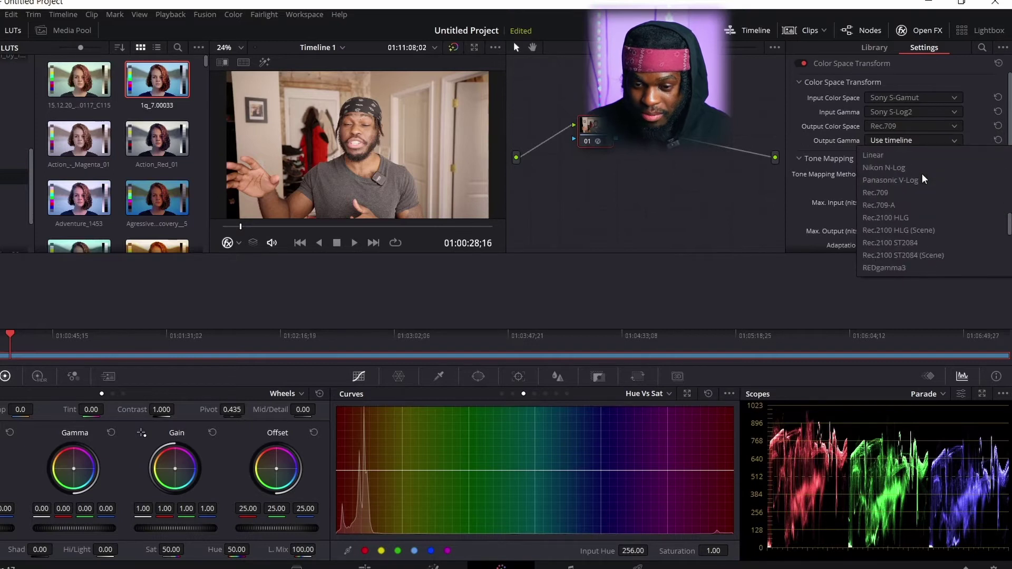
pyautogui.click(902, 192)
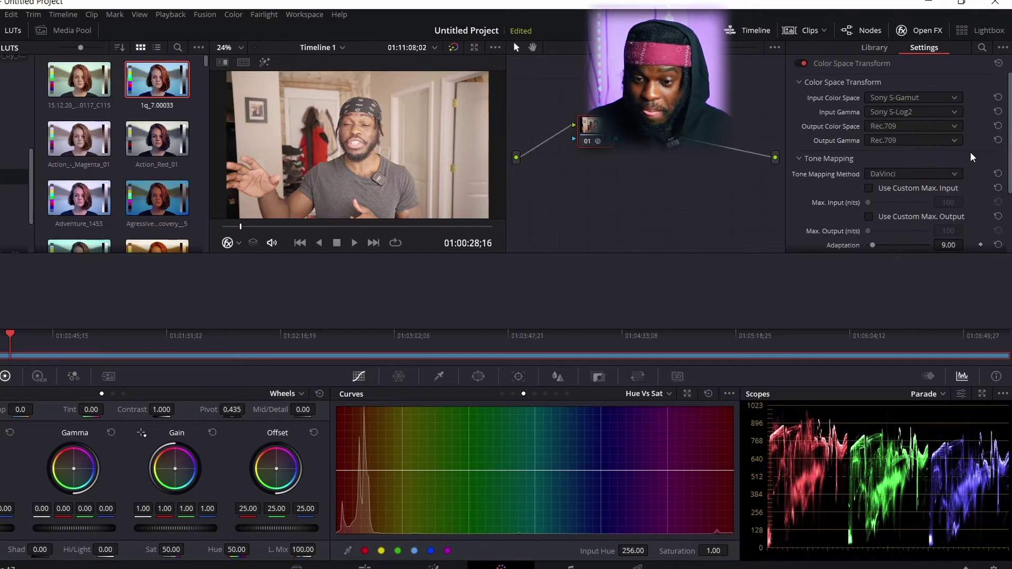
# - Set the tone mapping method to Luminance Mapping and the gamut mapping method to Saturation Compression
pyautogui.click(899, 172)
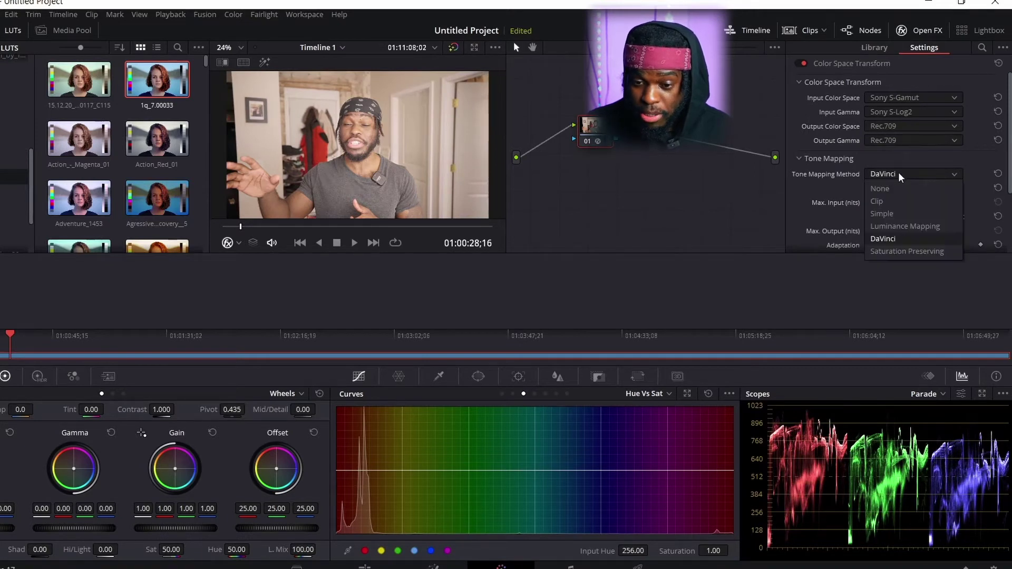
pyautogui.click(916, 227)
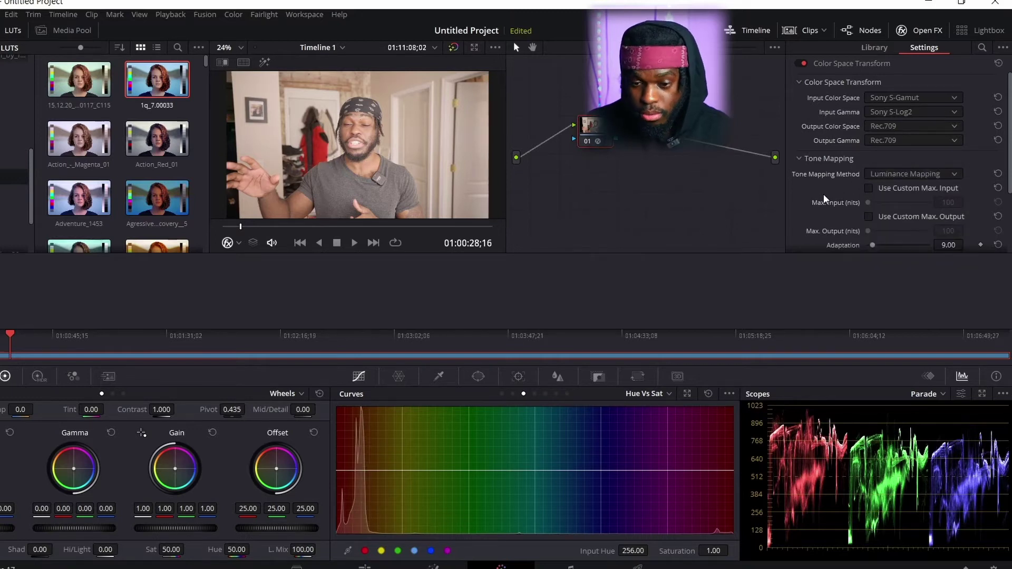
pyautogui.scroll(-3, 824, 196)
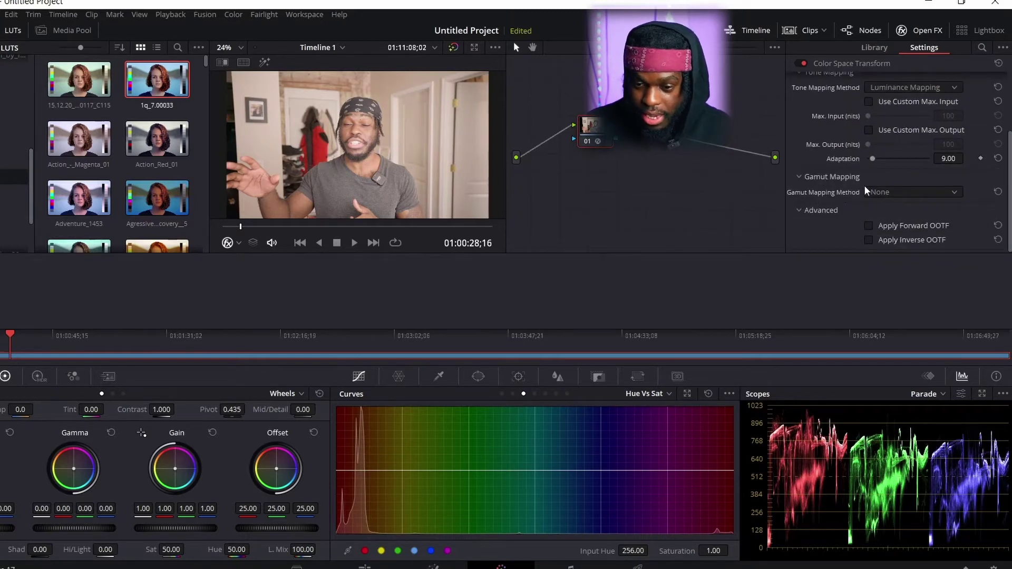
pyautogui.click(927, 193)
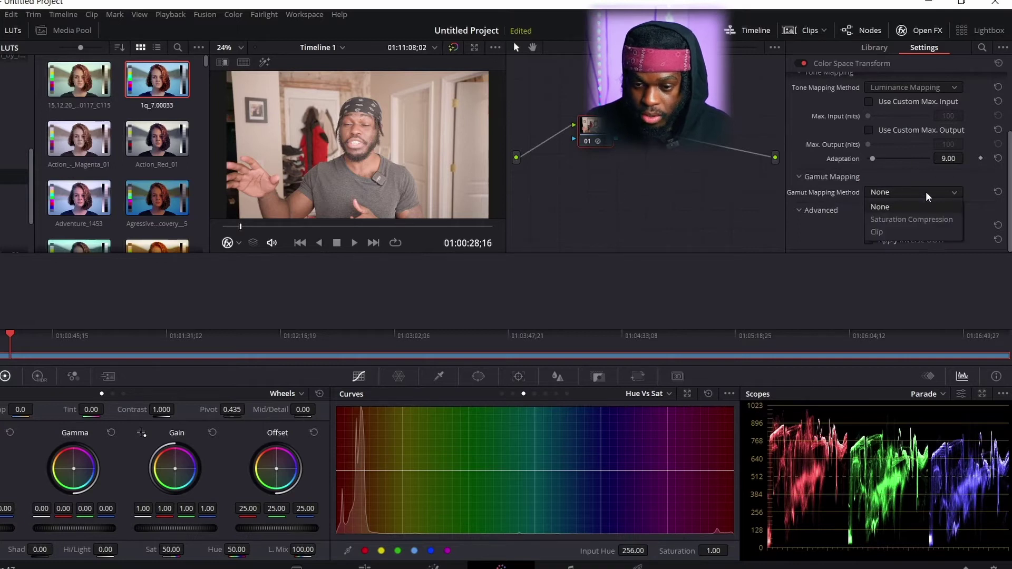
pyautogui.click(901, 219)
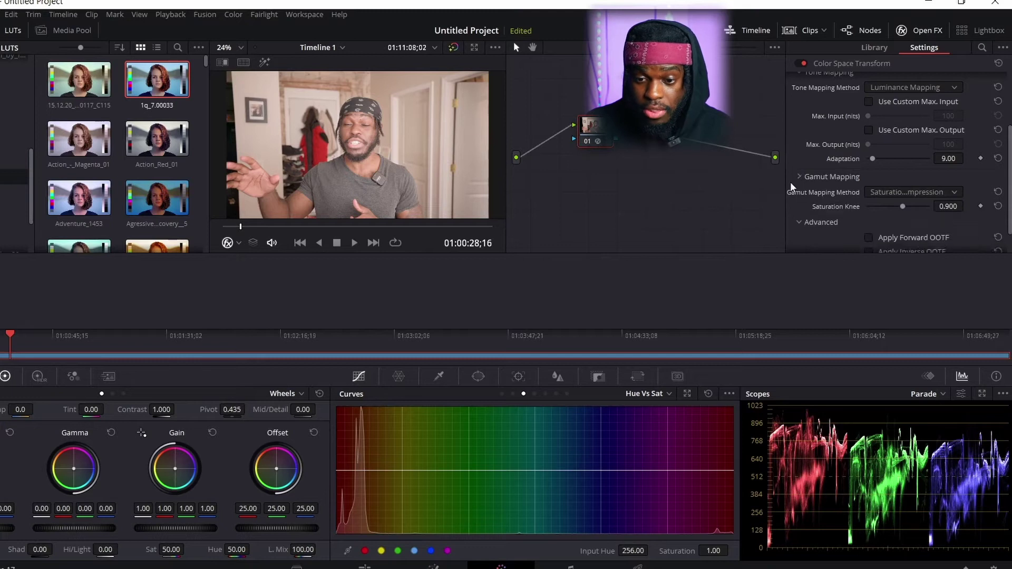
pyautogui.scroll(3, 789, 182)
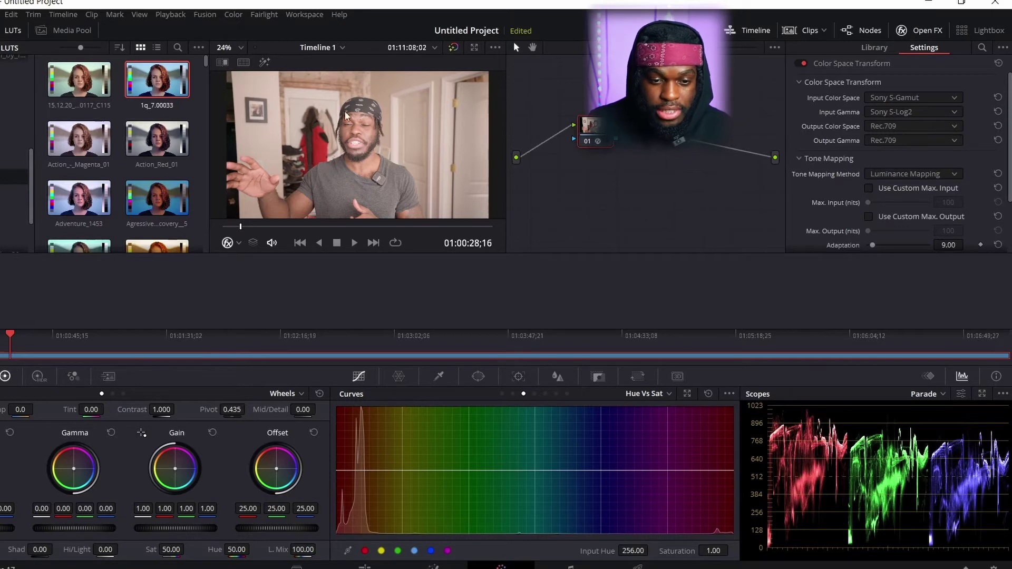
# - Display the Custom curves and lower the red channel of the Gain wheel to 0.88
pyautogui.click(400, 371)
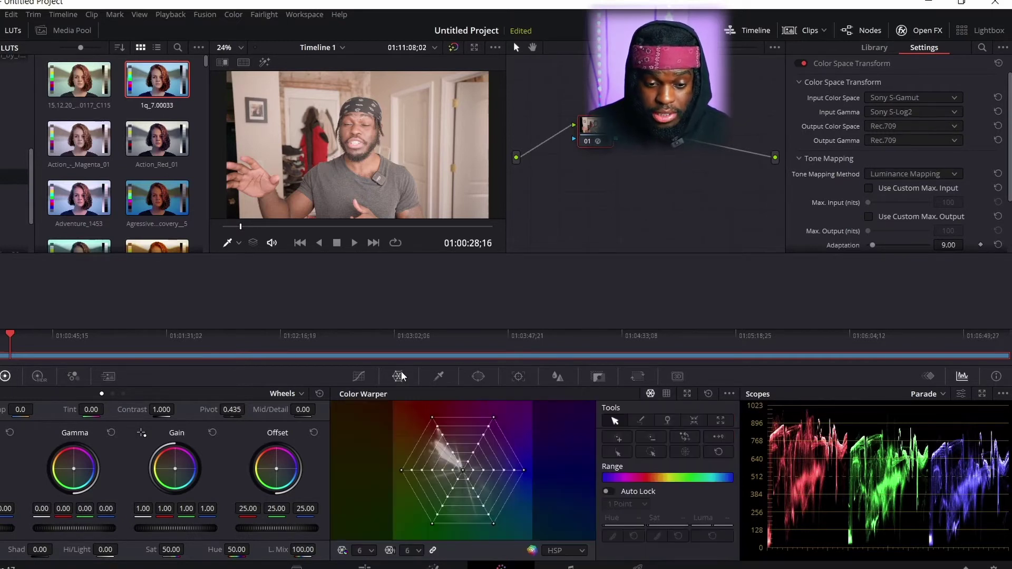
pyautogui.click(359, 377)
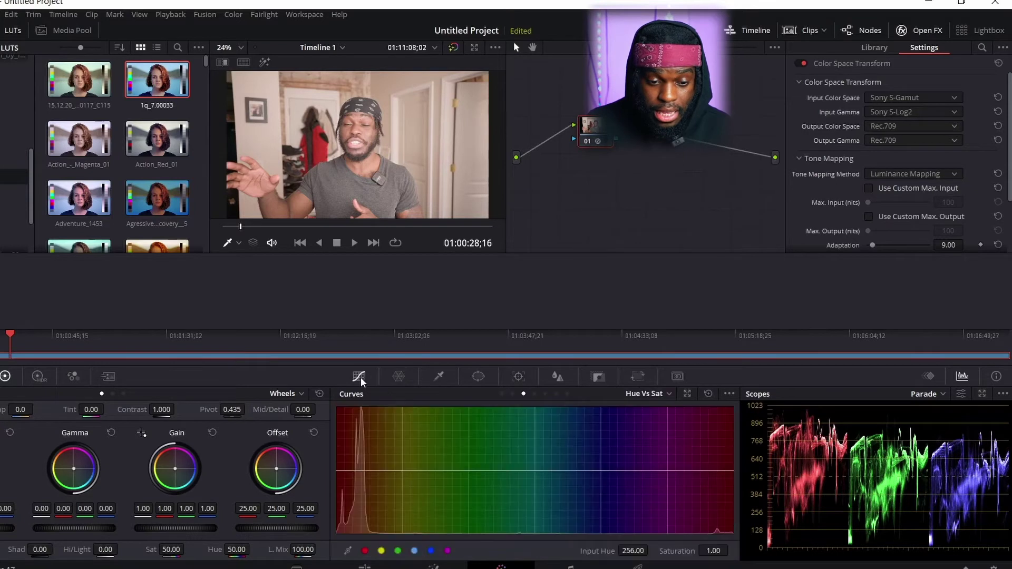
pyautogui.click(503, 394)
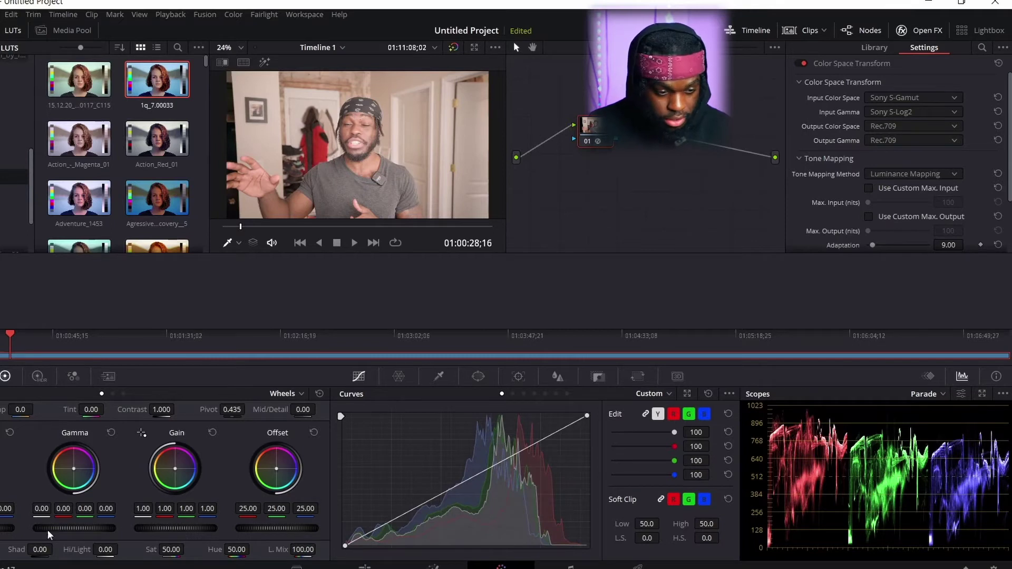
pyautogui.moveTo(165, 513); pyautogui.dragTo(152, 513)
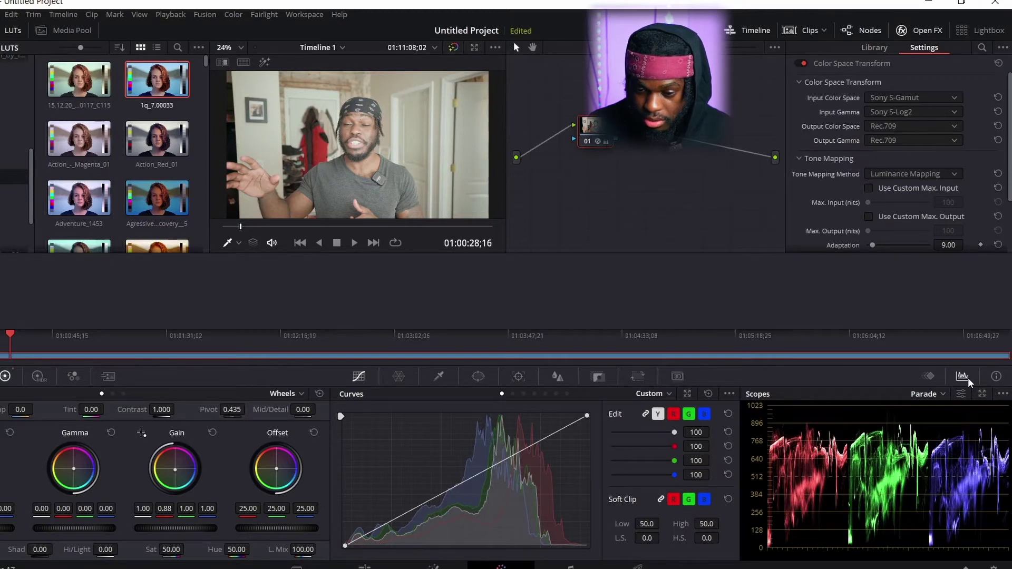
# - Expand the scopes into their own window showing the parade, waveform, vectorscope and histogram together
pyautogui.click(928, 395)
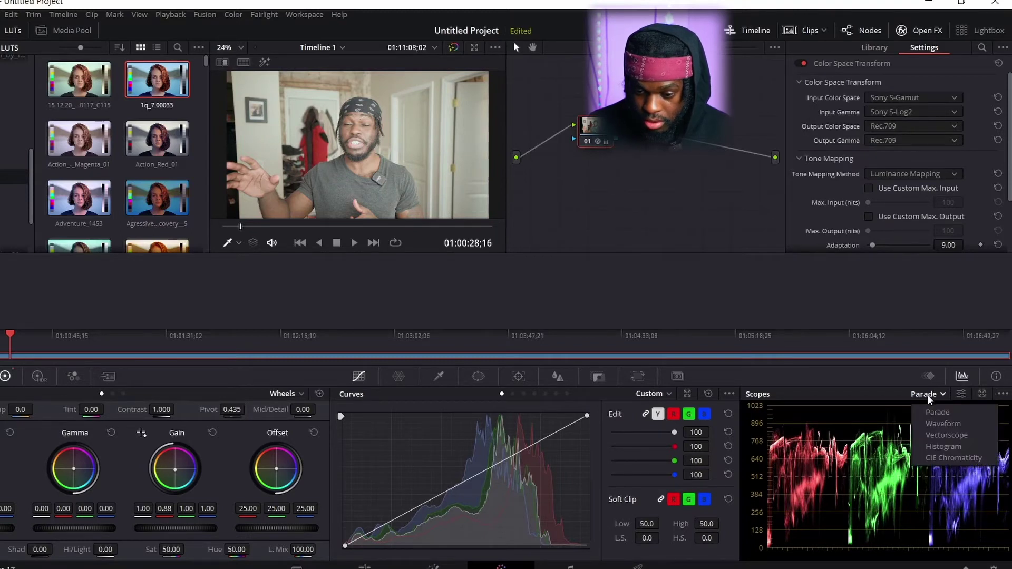
pyautogui.click(979, 393)
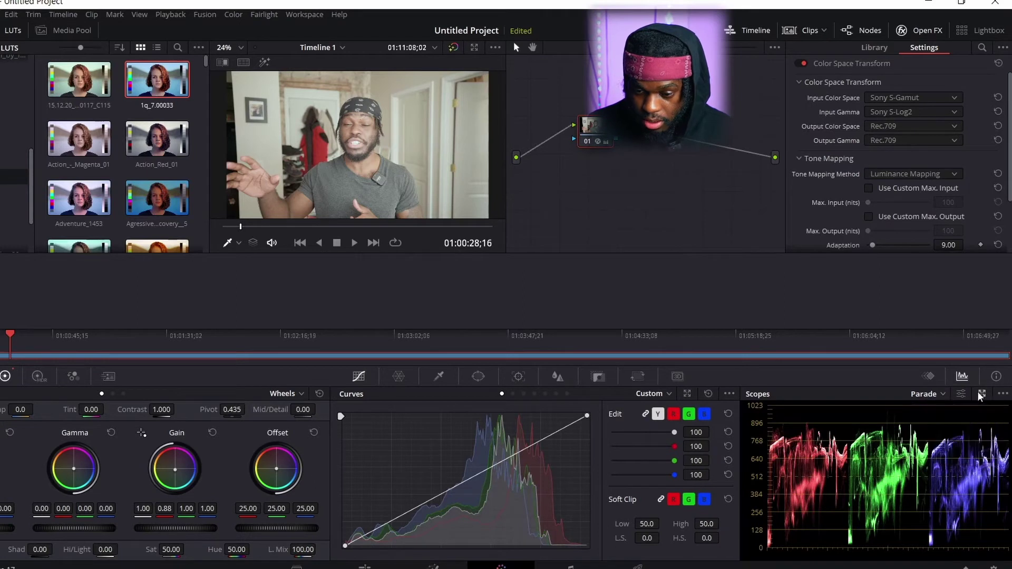
pyautogui.click(979, 392)
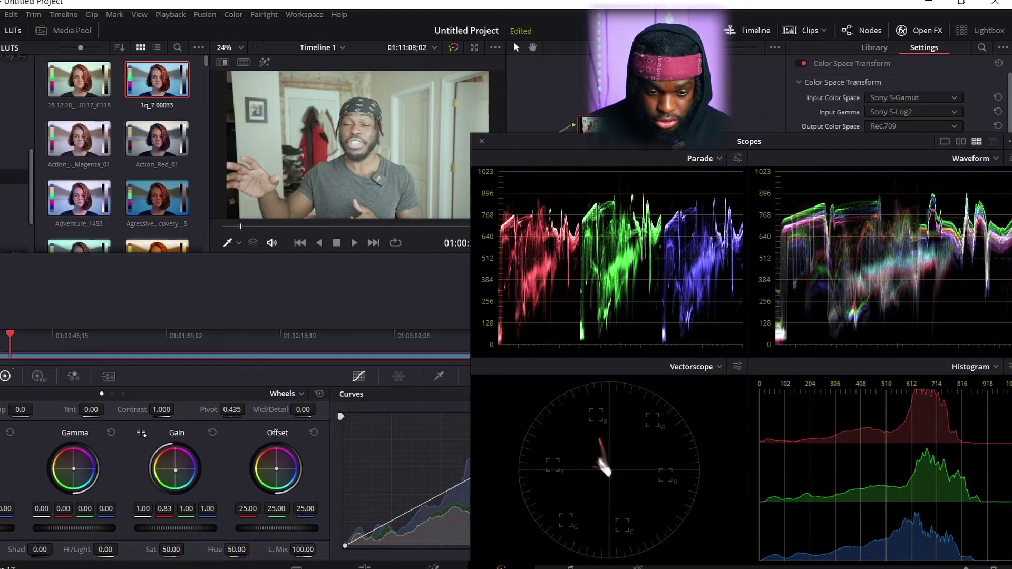
# - Balance the Gain wheel to 0.88 red, 0.99 green and 1.02 blue
pyautogui.moveTo(163, 509); pyautogui.dragTo(58, 509)
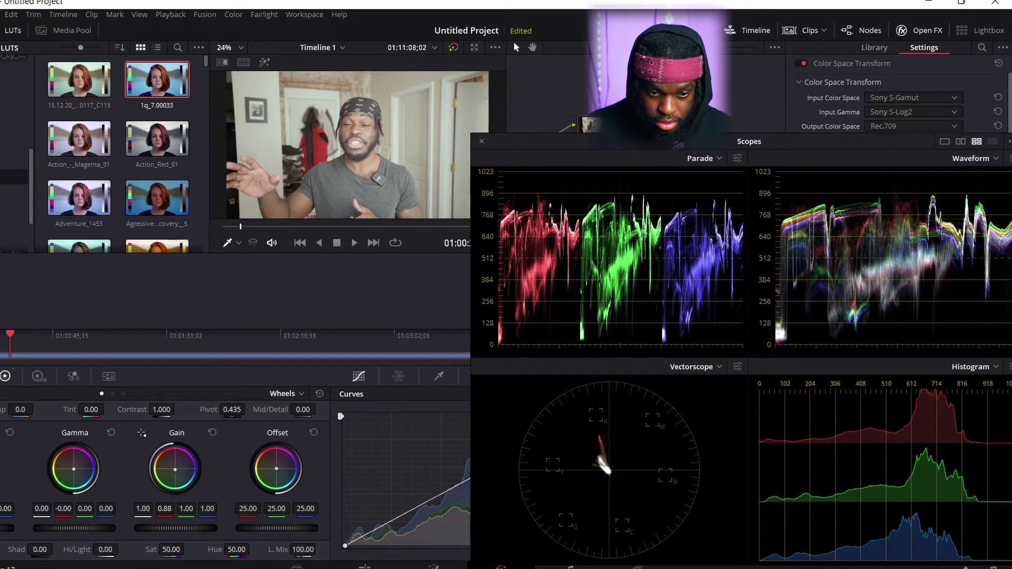
pyautogui.moveTo(59, 508); pyautogui.dragTo(55, 509)
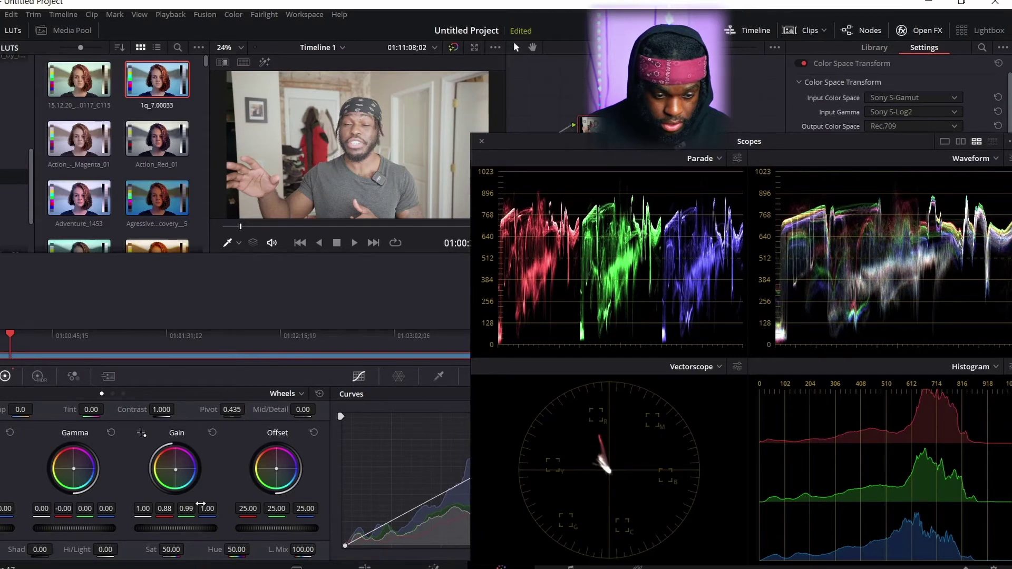
pyautogui.moveTo(203, 509); pyautogui.dragTo(209, 509)
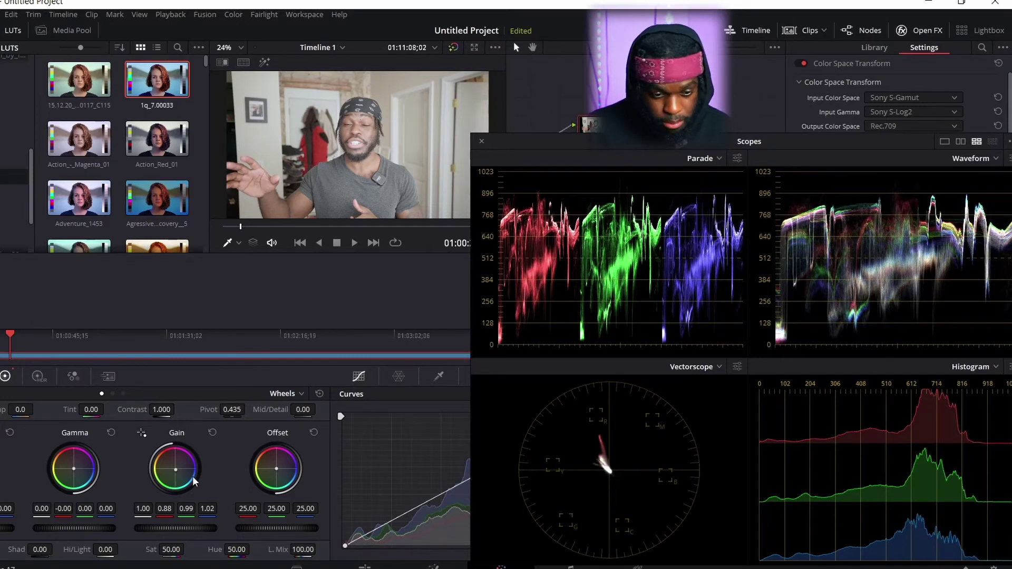
# - Set the color temperature to 100 and close the floating scopes window
pyautogui.moveTo(107, 410); pyautogui.dragTo(107, 409)
pyautogui.moveTo(7, 406); pyautogui.dragTo(37, 410)
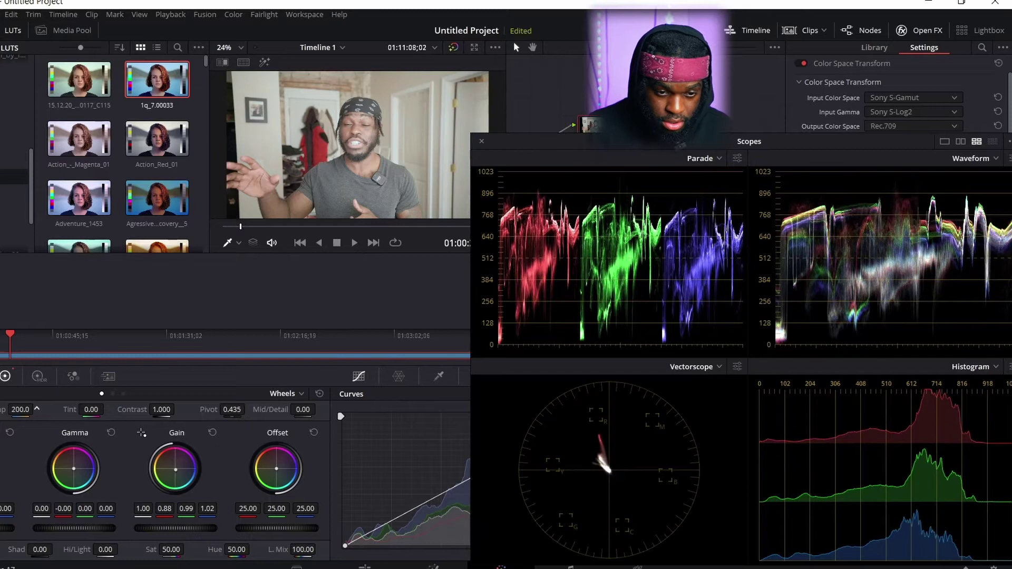
pyautogui.moveTo(21, 410); pyautogui.dragTo(21, 410)
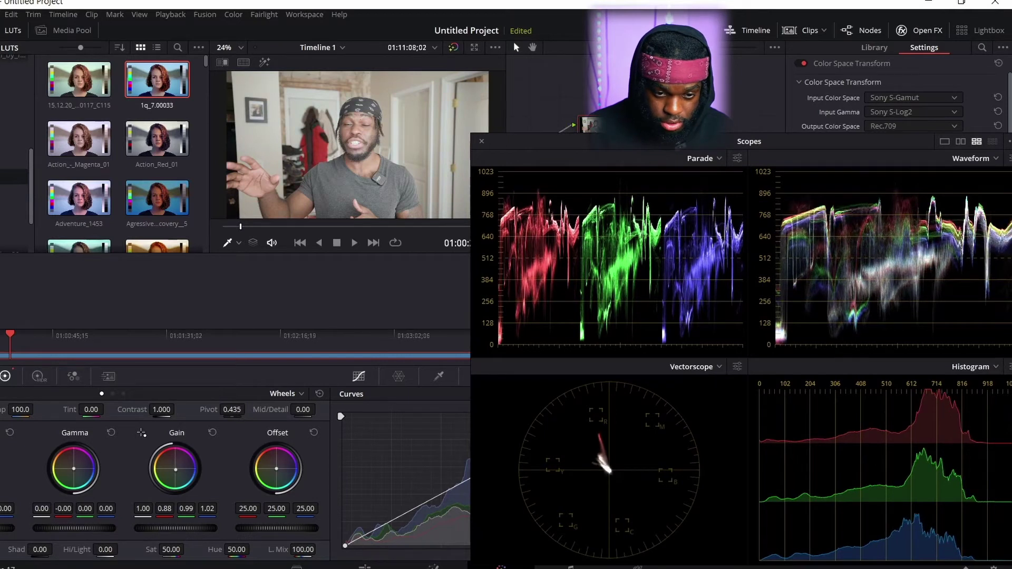
pyautogui.moveTo(845, 143); pyautogui.dragTo(868, 150)
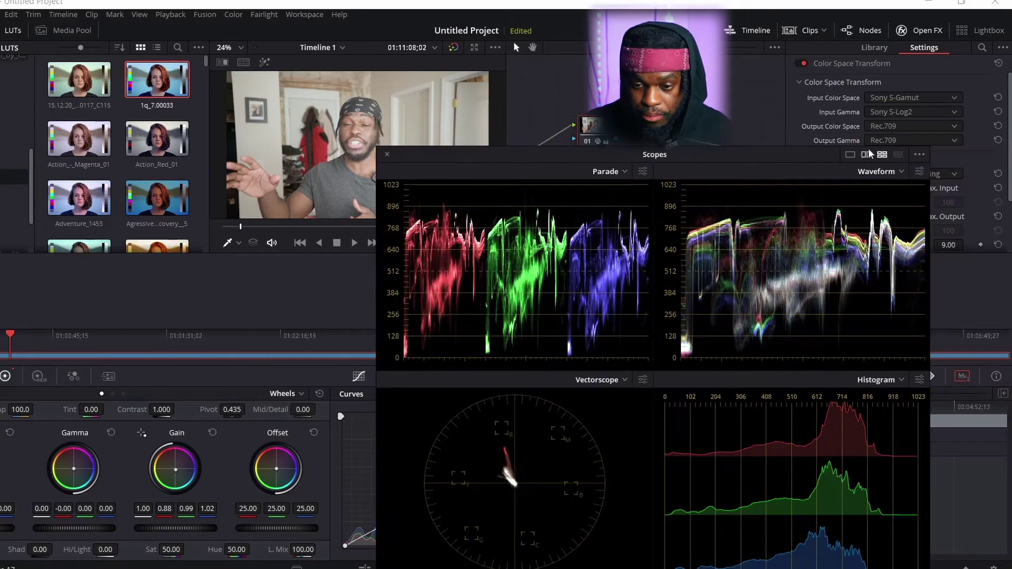
pyautogui.click(387, 155)
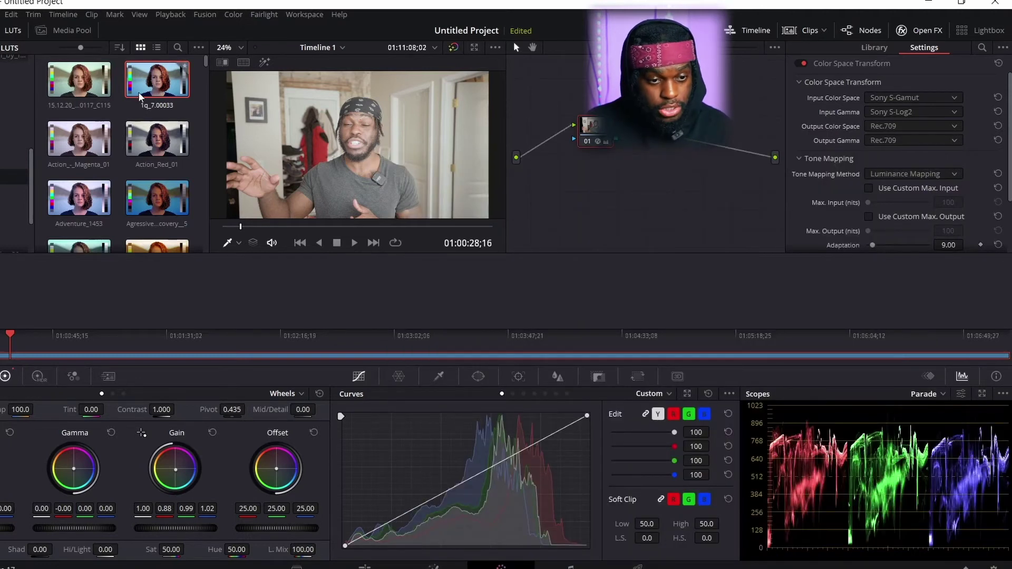
# - Apply the 1q_7.00033 LUT to node 01, then set Gamma to -0.07, master Gain to 1.03 and Offset to 25.95
pyautogui.moveTo(152, 89)
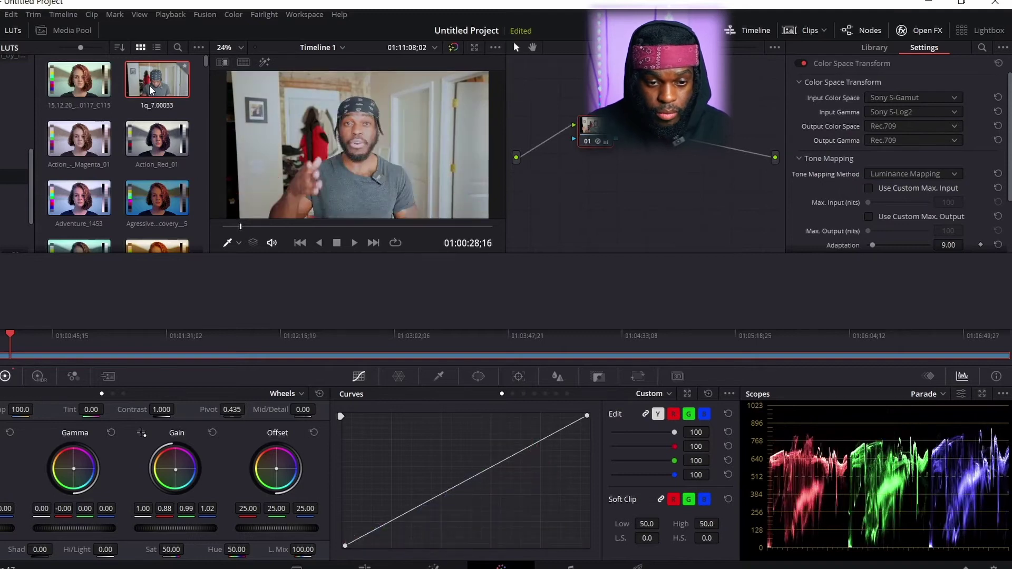
pyautogui.moveTo(151, 90); pyautogui.dragTo(590, 130)
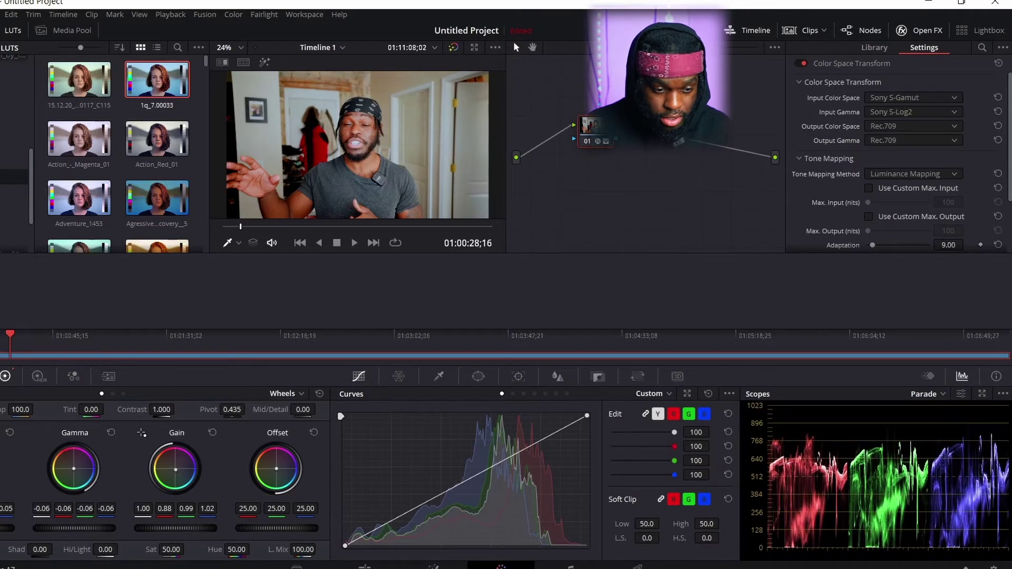
pyautogui.moveTo(173, 528); pyautogui.dragTo(277, 527)
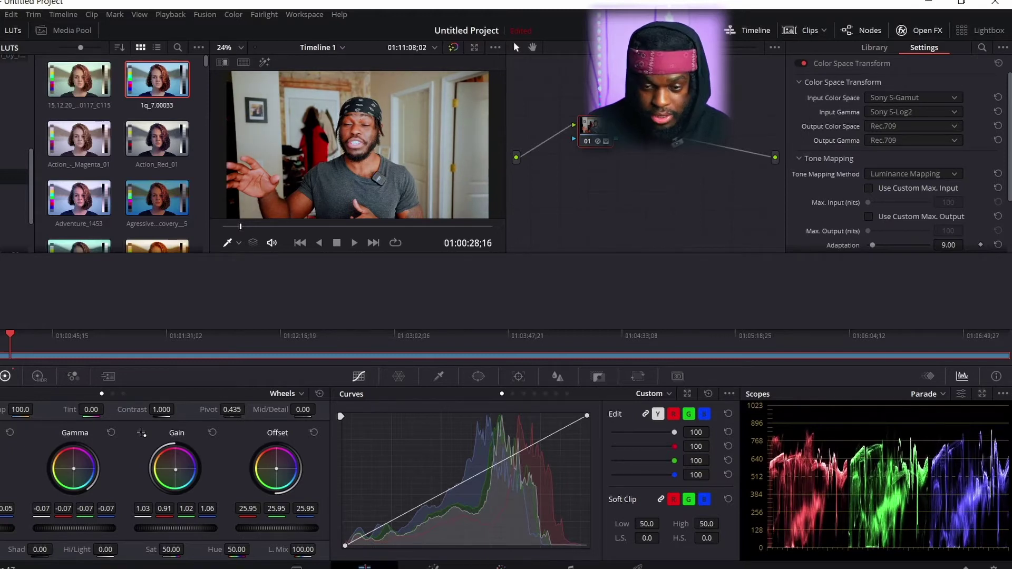
# - Play back the graded clip on the Edit page and compare it with the ungraded source clip
pyautogui.hotkey('shift', '4')
pyautogui.click(790, 317)
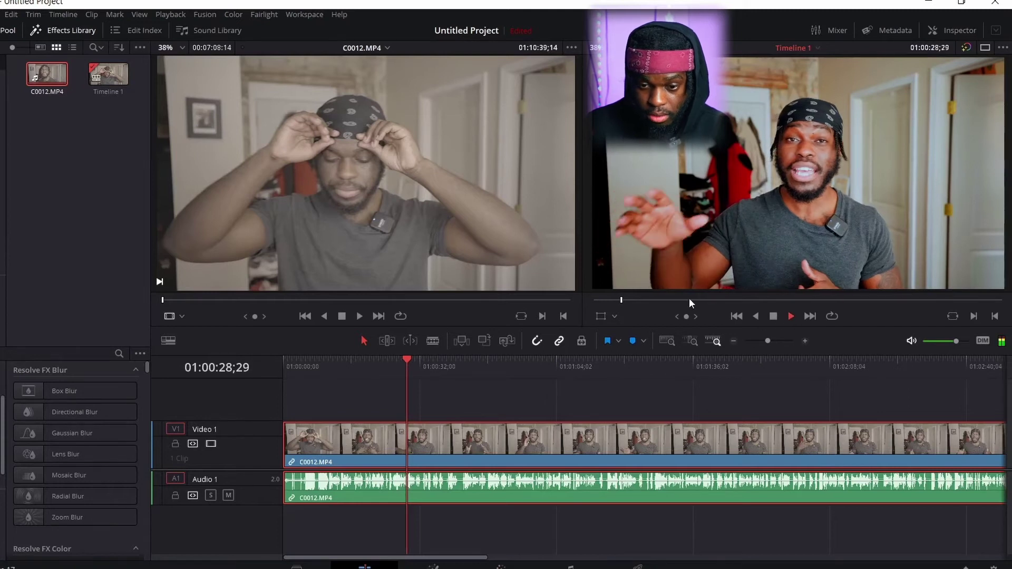
pyautogui.click(775, 316)
pyautogui.click(388, 302)
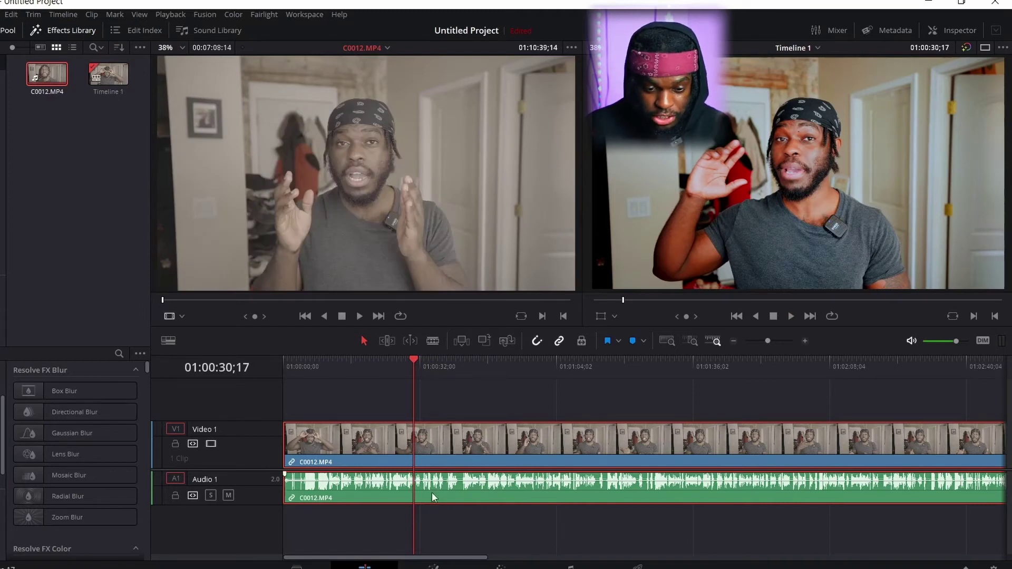
# - Return to the Color page and reduce the node's Key Output gain to 0.755
pyautogui.hotkey('shift', '6')
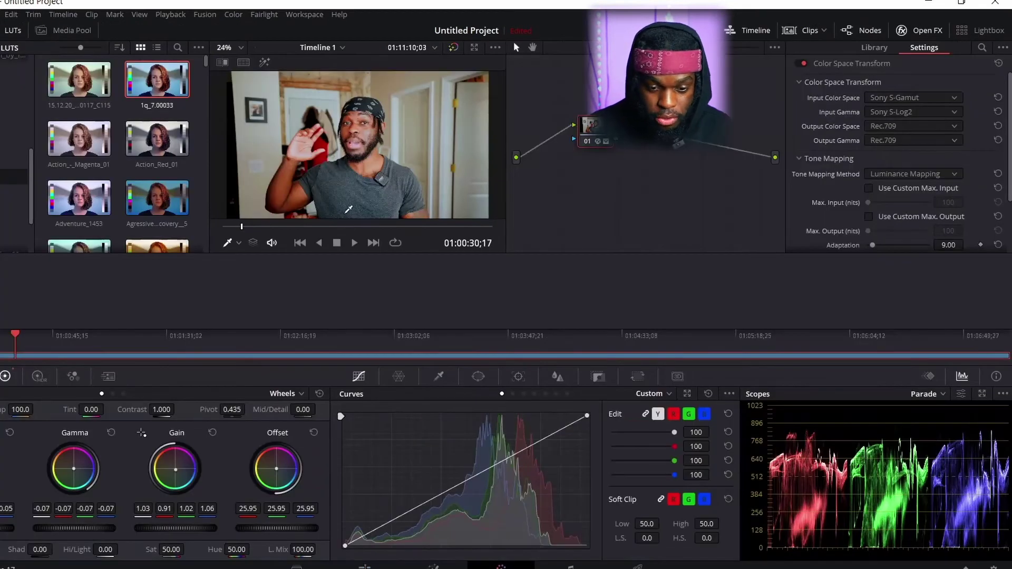
pyautogui.click(598, 377)
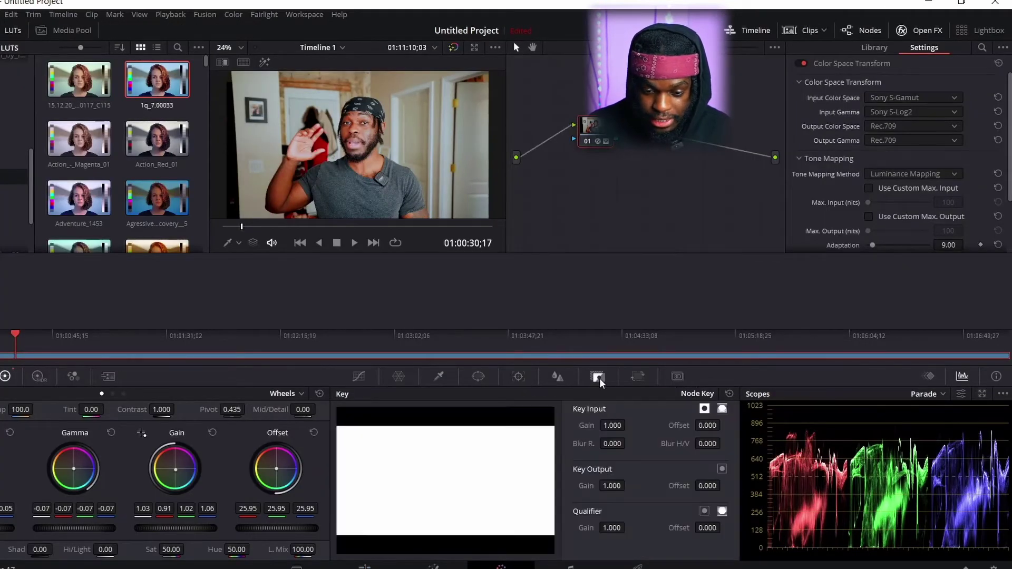
pyautogui.moveTo(617, 486); pyautogui.dragTo(628, 486)
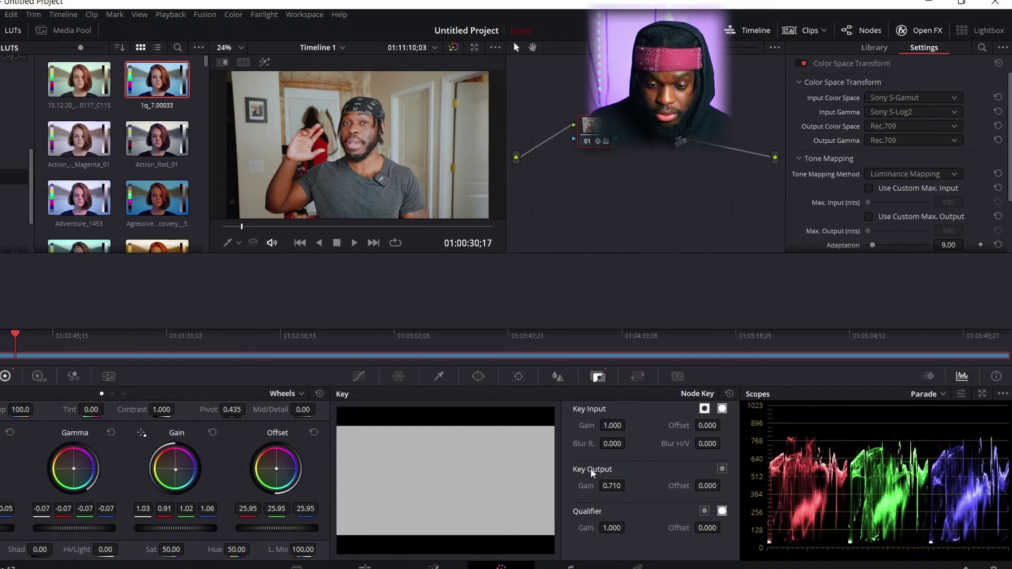
pyautogui.moveTo(612, 485); pyautogui.dragTo(629, 485)
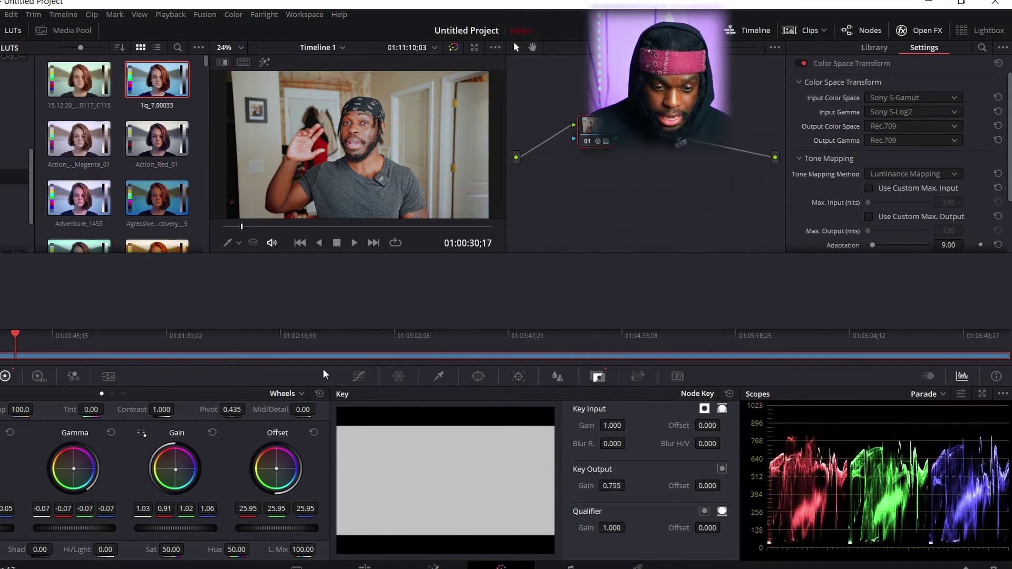
# - Switch the curve editor to the Hue Vs Sat curve
pyautogui.click(397, 377)
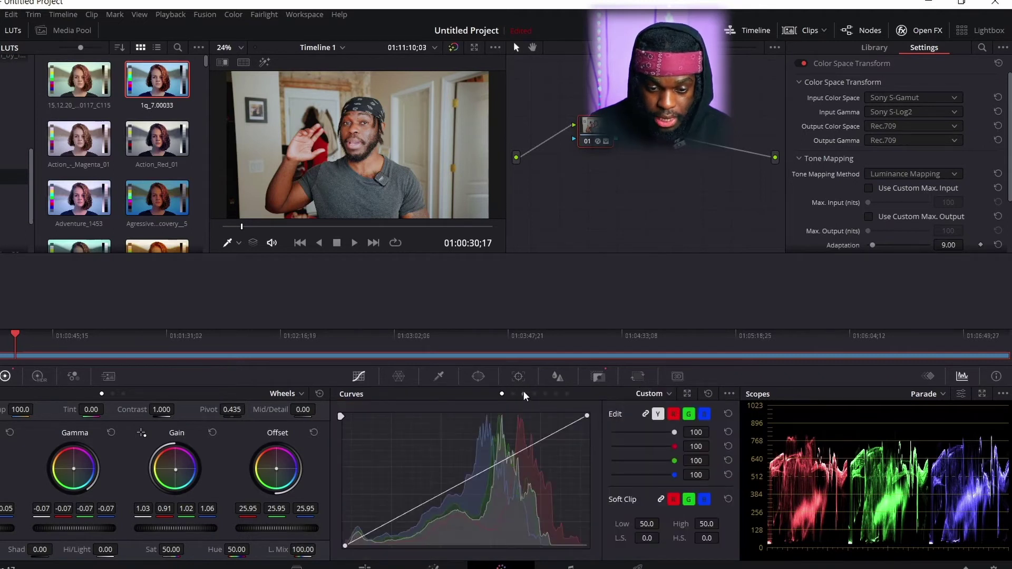
pyautogui.click(523, 393)
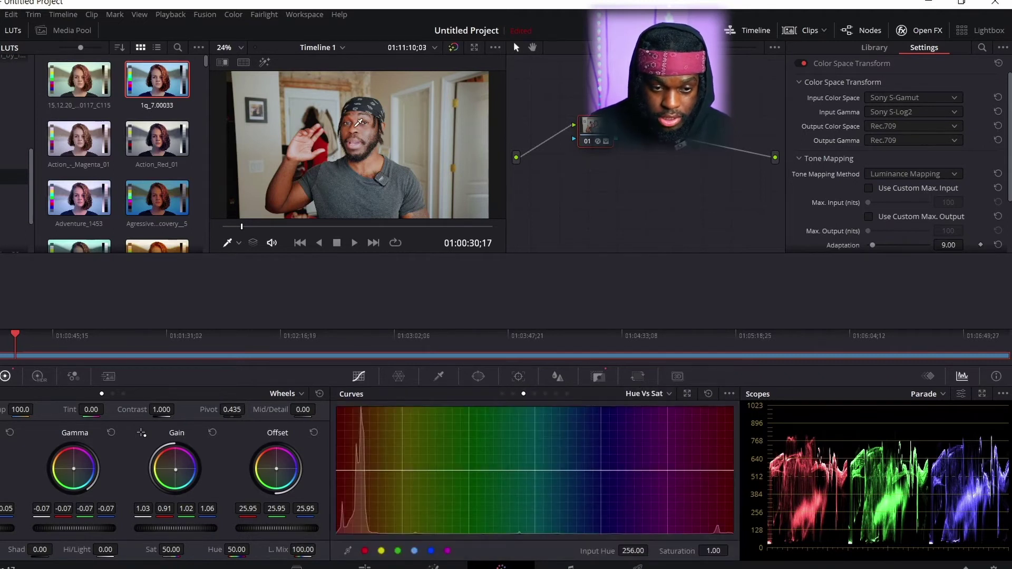
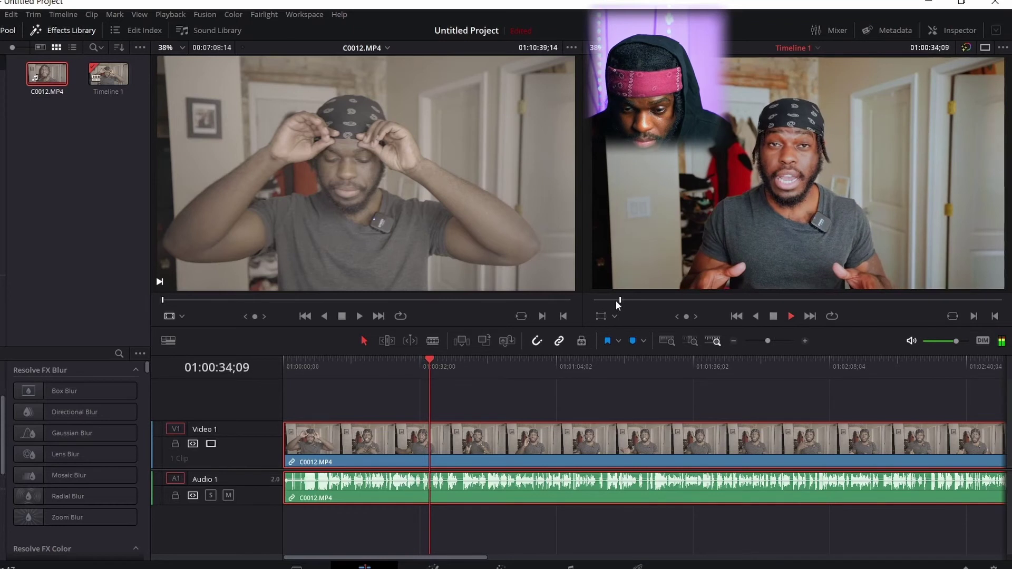
# - Stop playback and compare the graded frame at 01:01:06:09 with the ungraded source clip
pyautogui.click(773, 317)
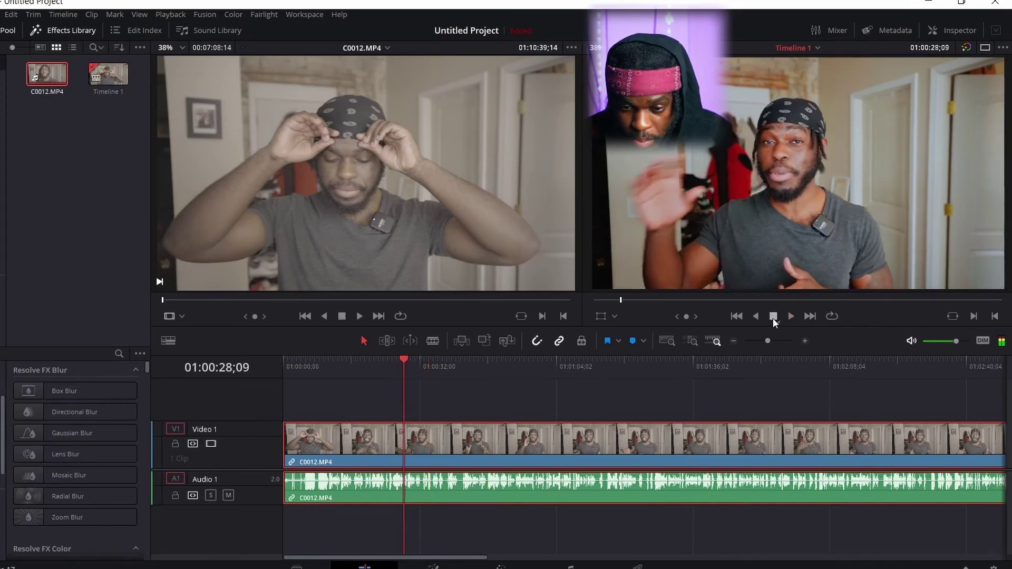
pyautogui.click(616, 299)
pyautogui.click(657, 299)
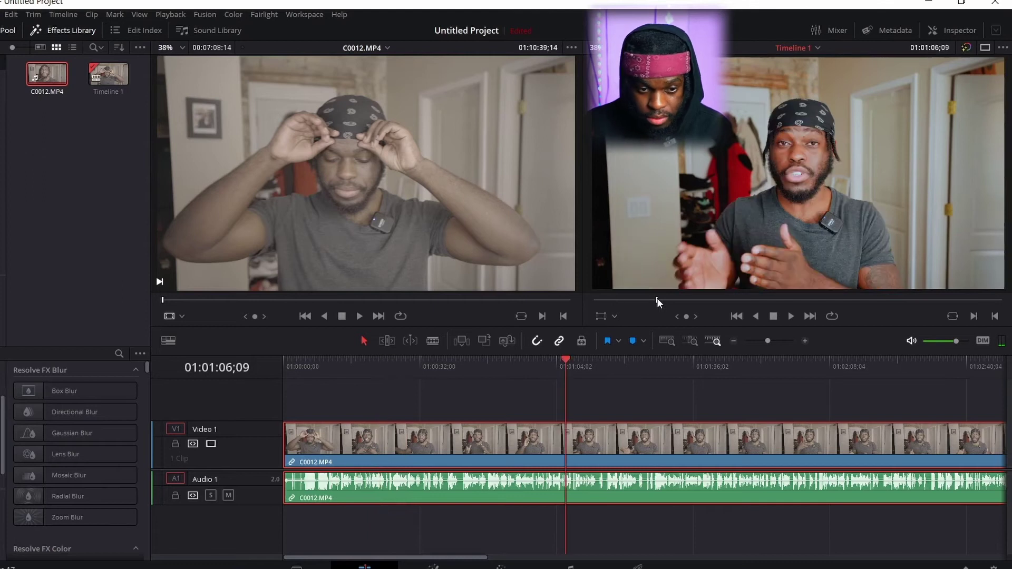
pyautogui.click(255, 301)
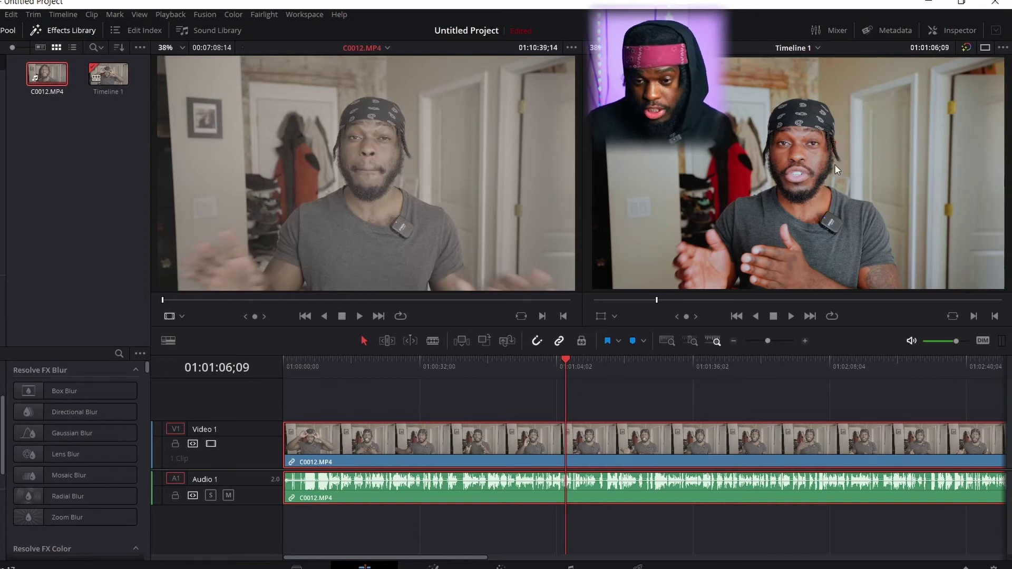
# - Return to the Color page and replace the LUT on node 01 with Action_Red_01
pyautogui.click(501, 566)
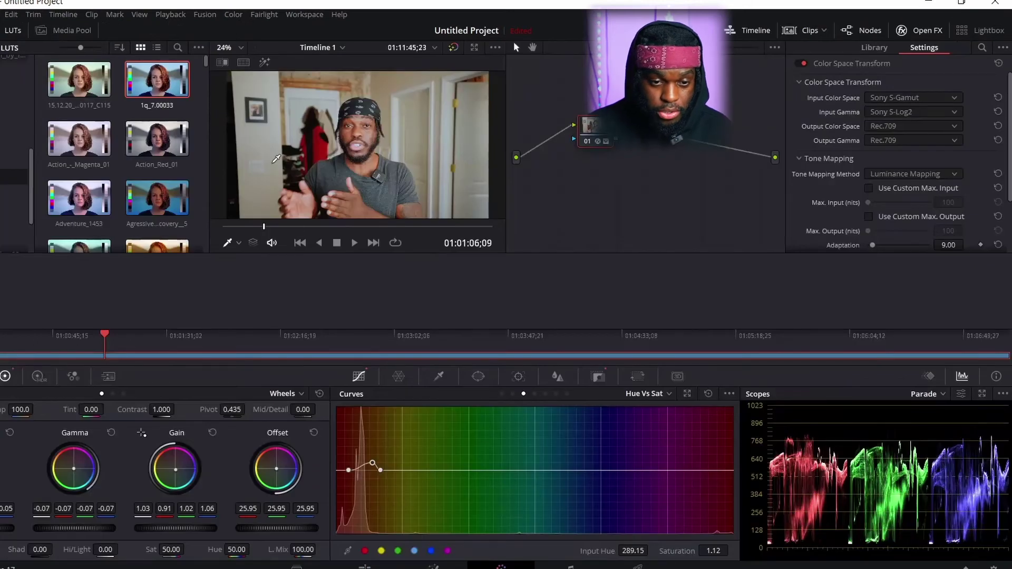
pyautogui.rightClick(572, 136)
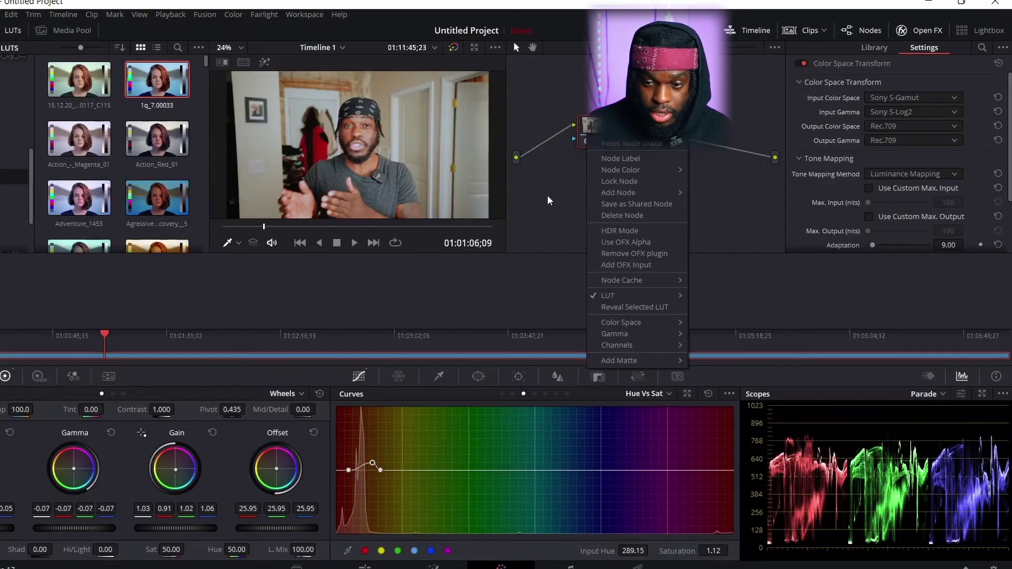
pyautogui.press('Escape')
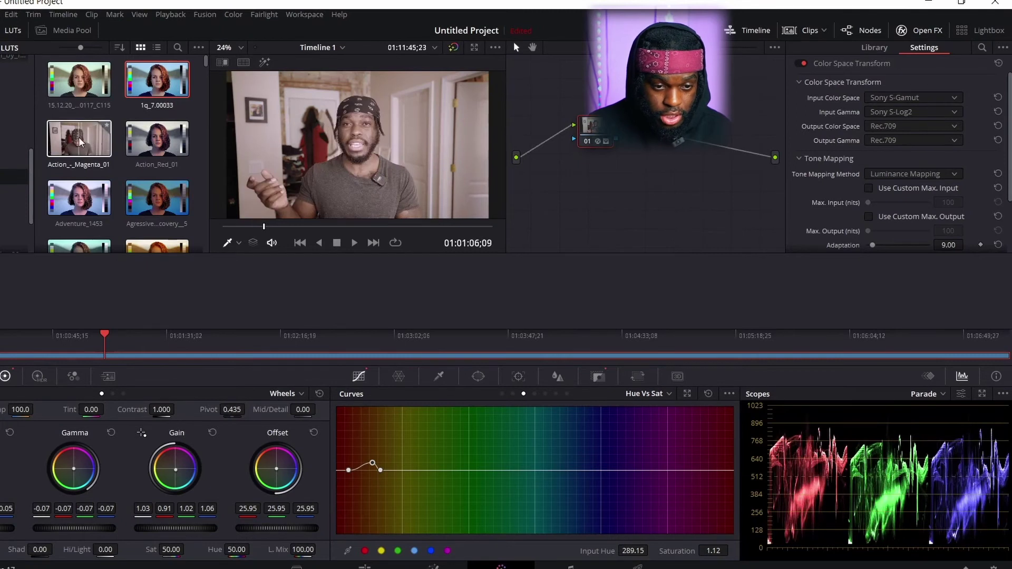
pyautogui.click(154, 148)
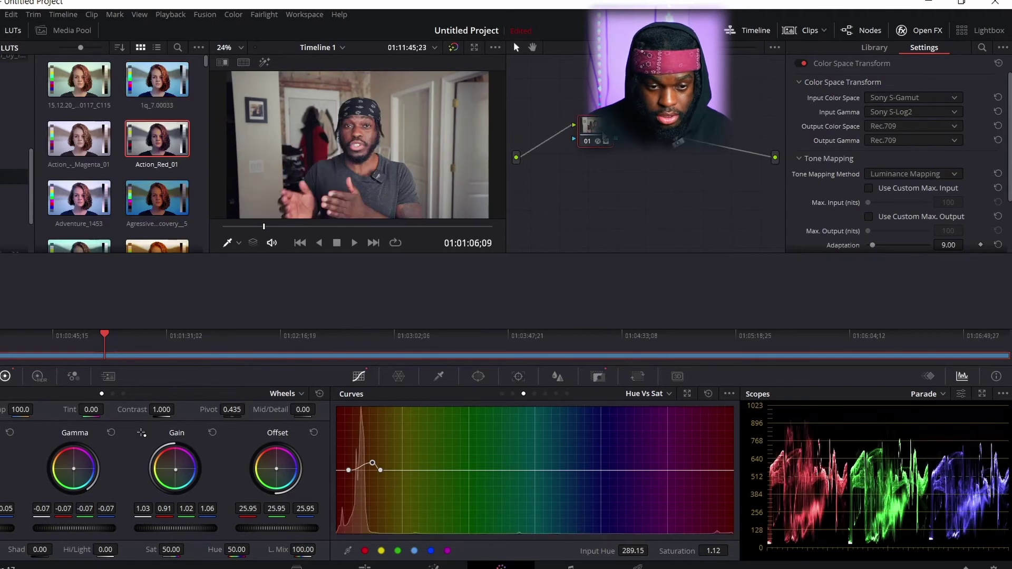
# - Adjust the node's Key Output gain to about 0.70 to soften the Action_Red_01 look
pyautogui.click(597, 377)
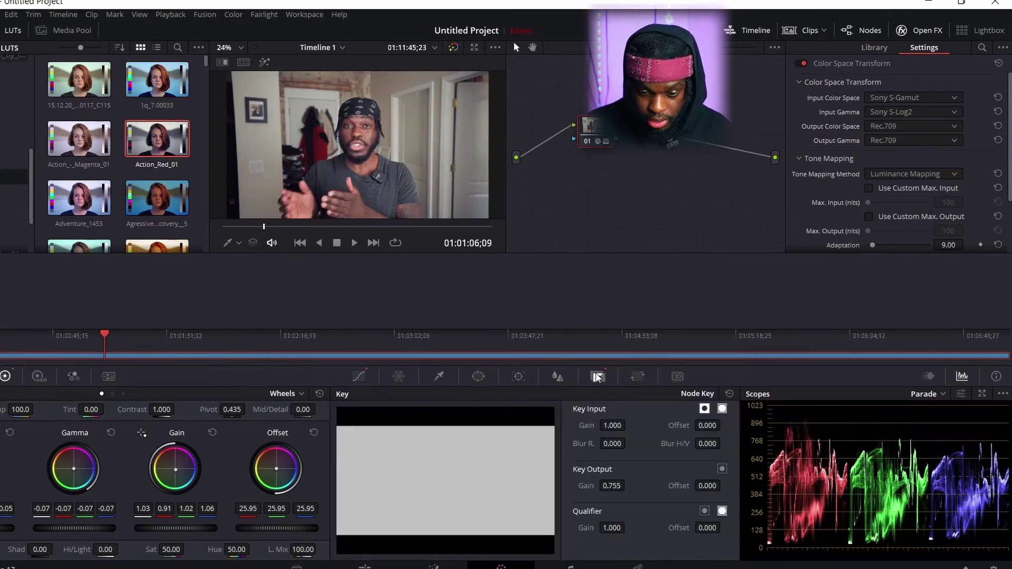
pyautogui.moveTo(611, 486); pyautogui.dragTo(628, 484)
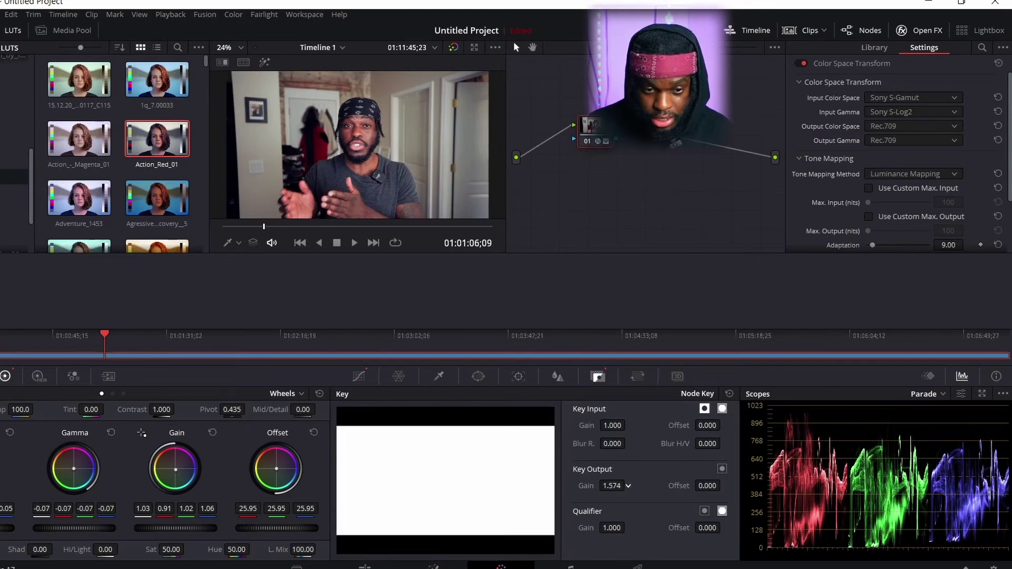
pyautogui.moveTo(628, 485); pyautogui.dragTo(628, 485)
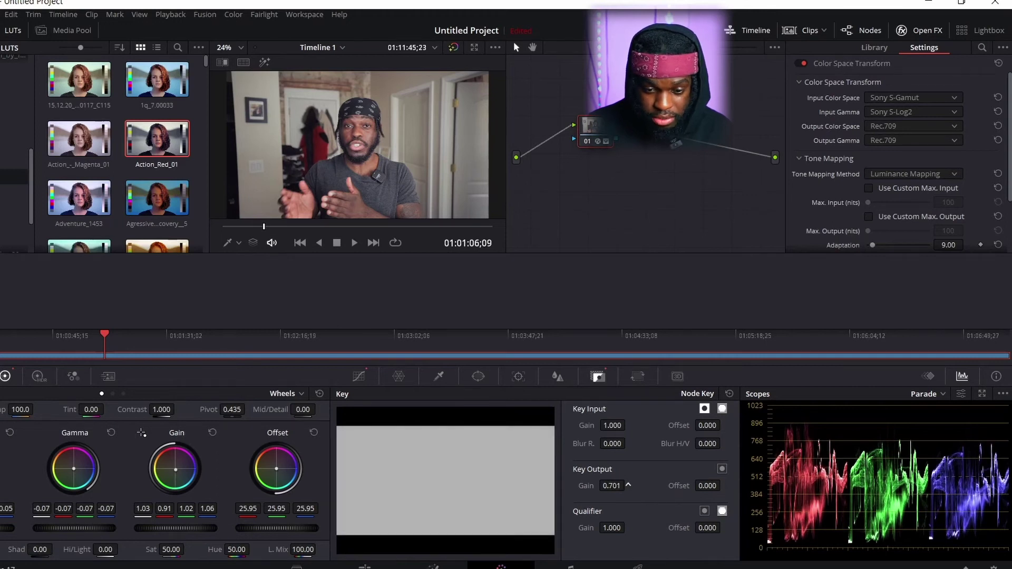
# - Lower the raised orange-hue point on the Hue Vs Sat curve to roughly neutral saturation and go back to the Edit page
pyautogui.click(359, 376)
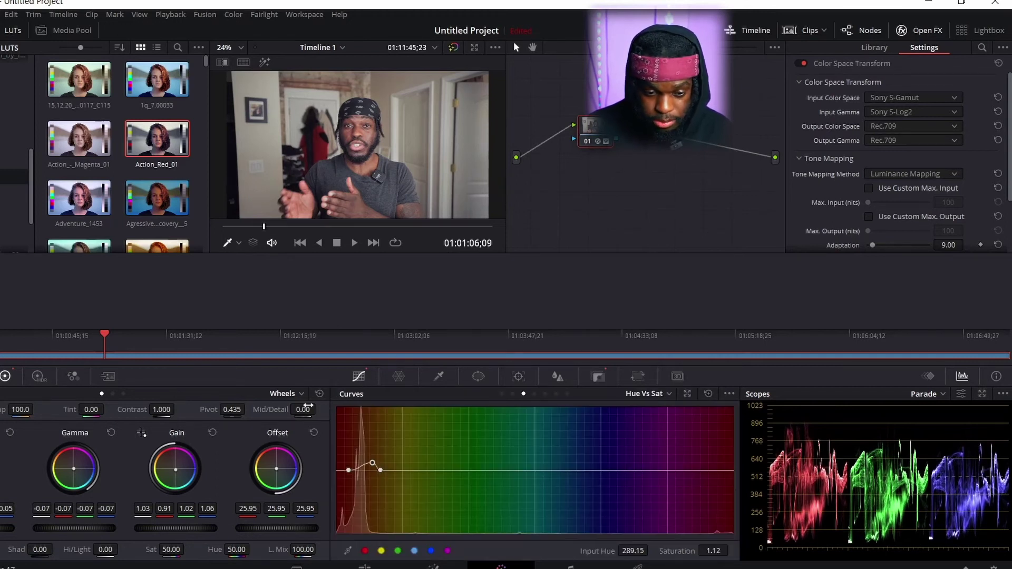
pyautogui.moveTo(373, 464); pyautogui.dragTo(410, 474)
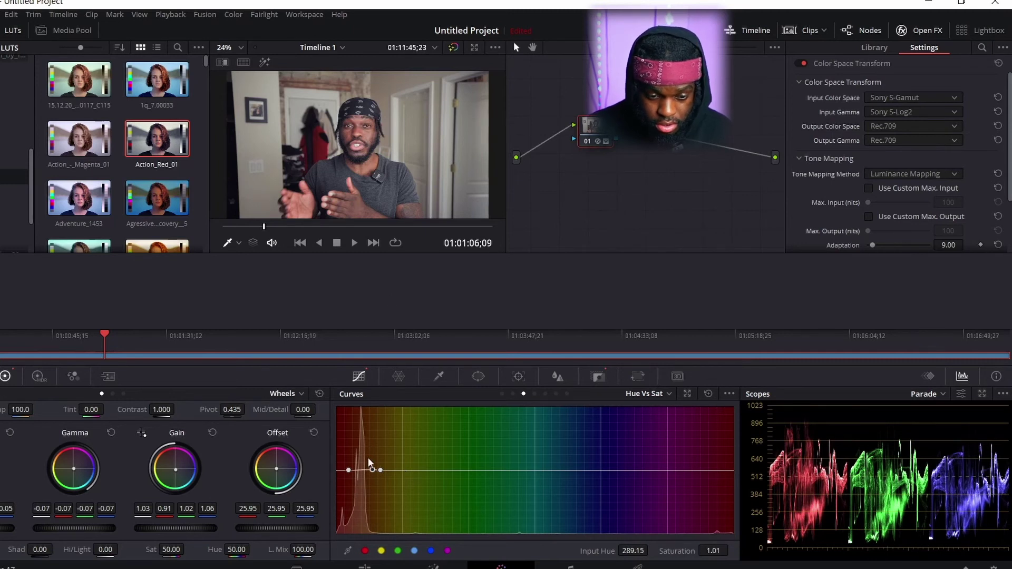
pyautogui.moveTo(372, 469); pyautogui.dragTo(365, 473)
pyautogui.click(354, 567)
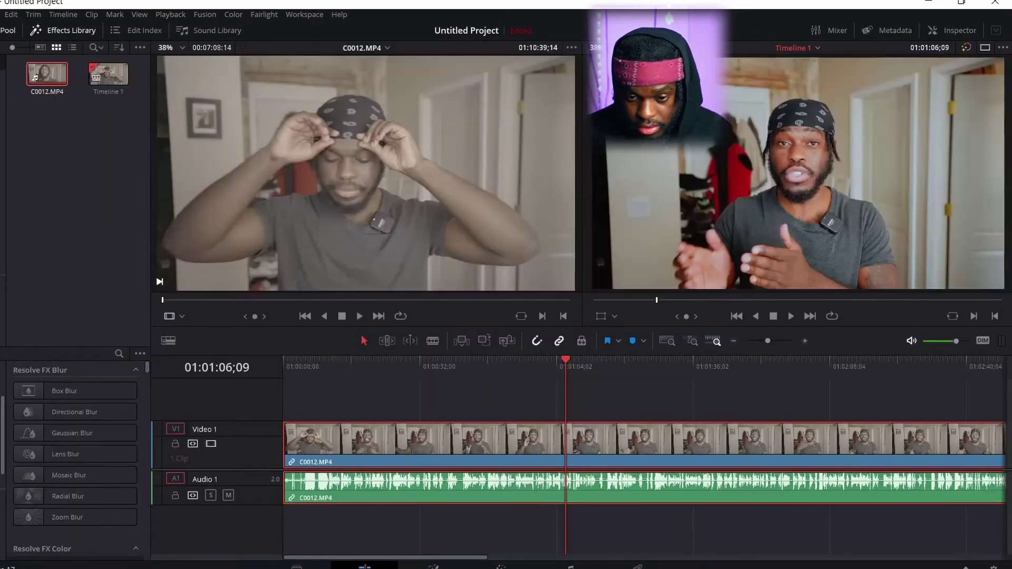
# - Play a few seconds of the graded timeline to review the look, stop at 01:01:09:08, and return to the Color page
pyautogui.click(791, 317)
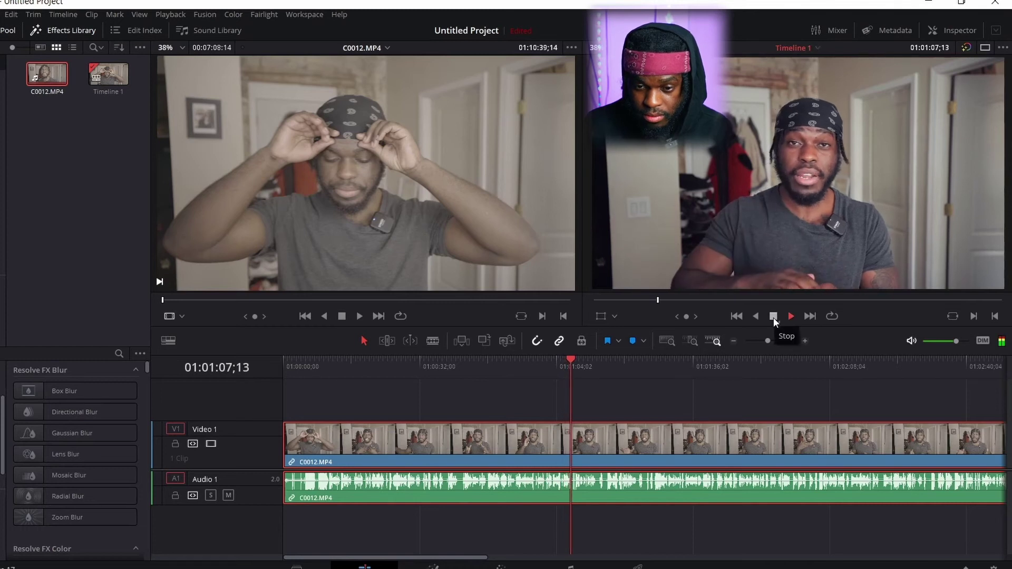
pyautogui.click(773, 316)
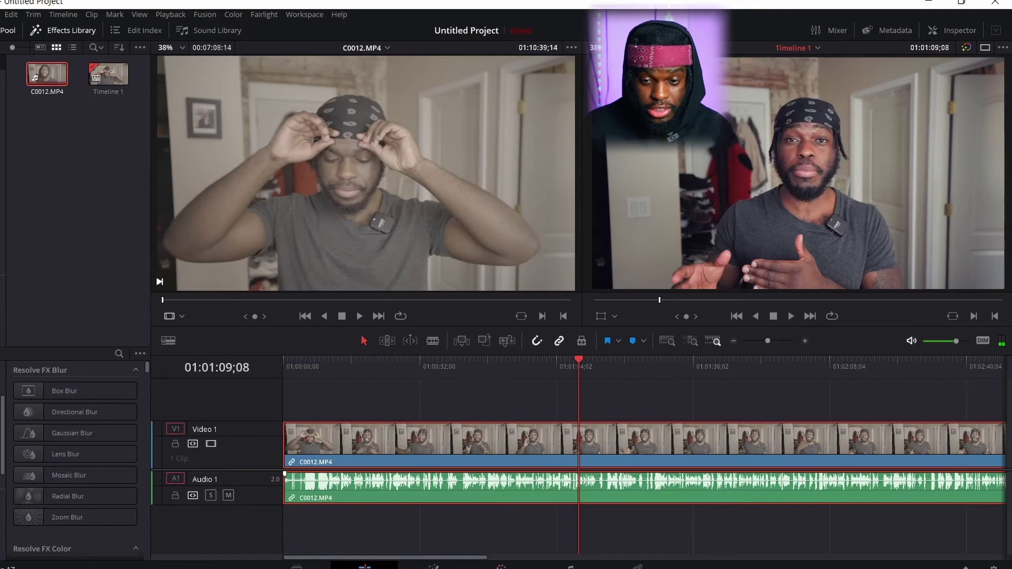
pyautogui.click(501, 566)
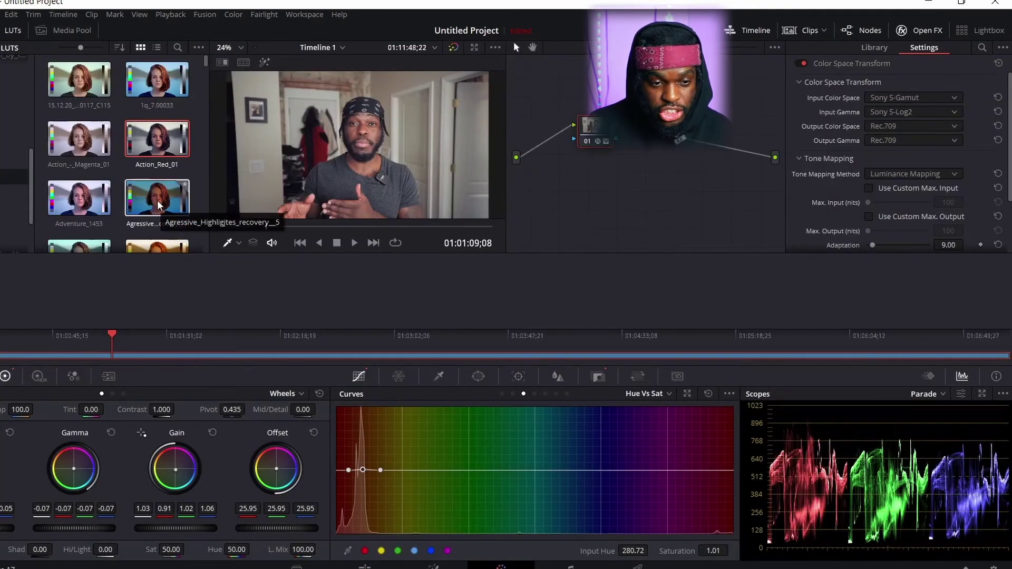
# - Browse the LUT previews past the Cinema and Conflict looks and replace the LUT on node 01 with Cross_Process_CP15
pyautogui.scroll(-2, 74, 206)
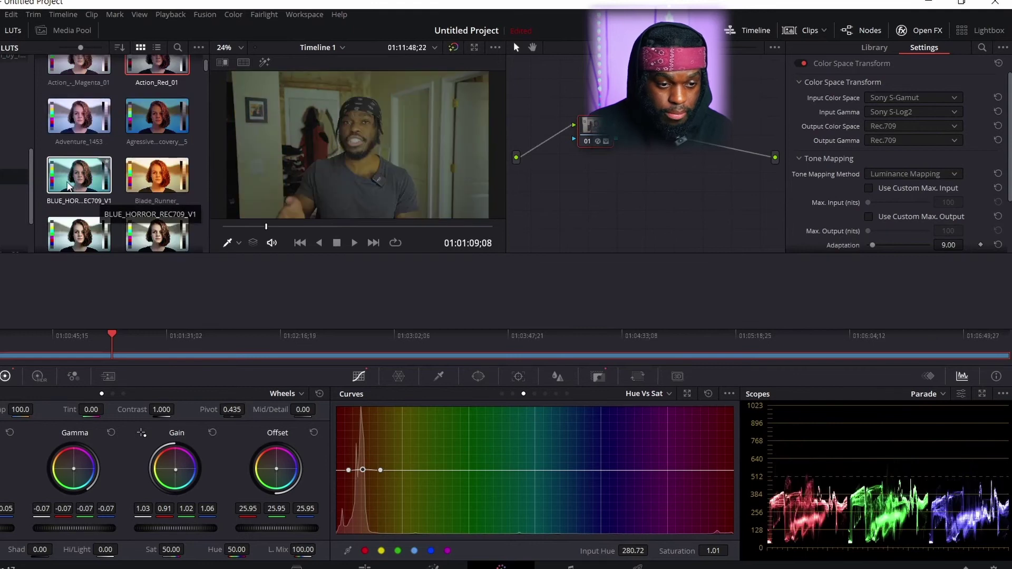
pyautogui.scroll(-2, 73, 203)
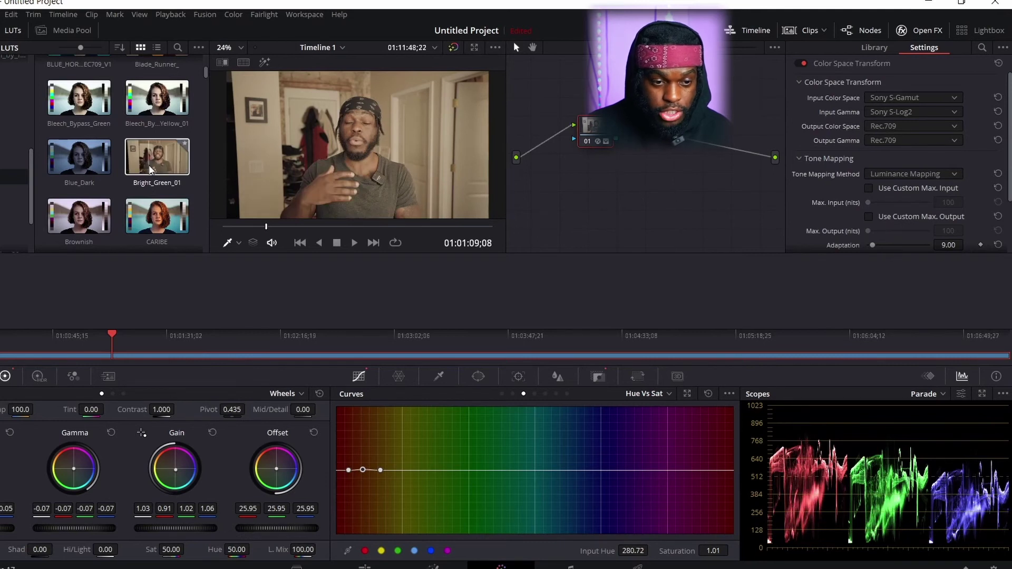
pyautogui.scroll(-1, 103, 195)
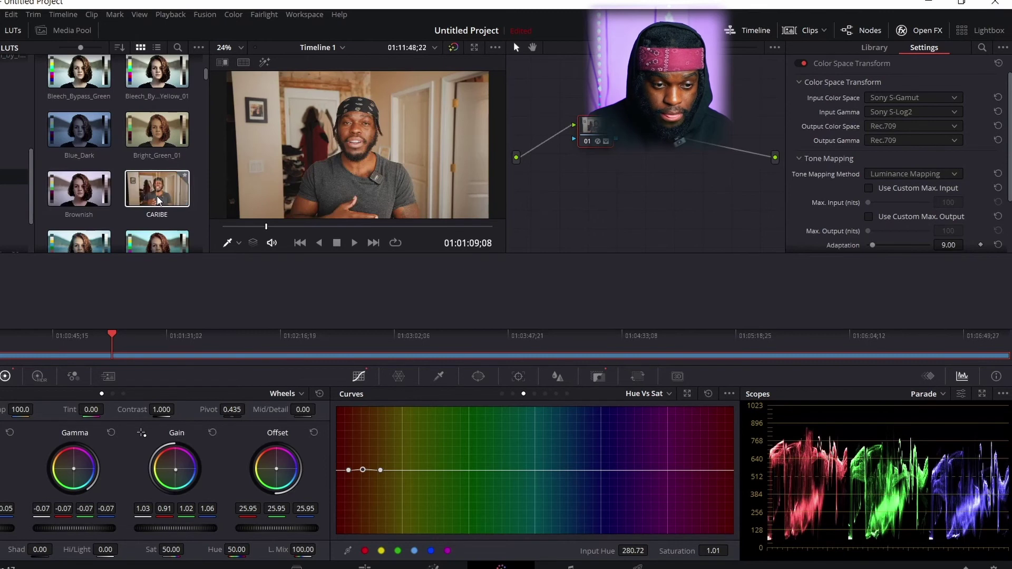
pyautogui.scroll(-3, 158, 199)
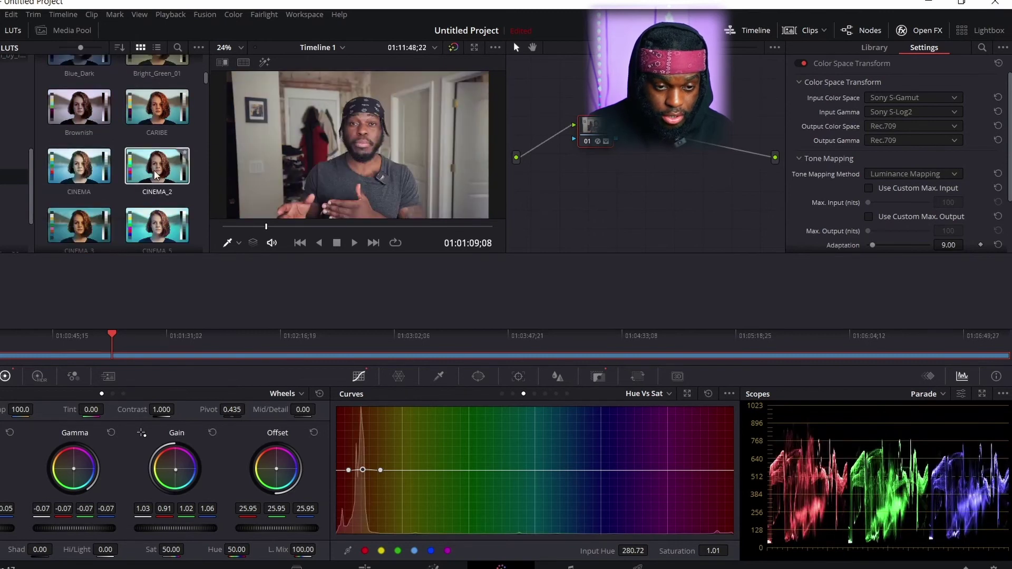
pyautogui.scroll(-4, 150, 178)
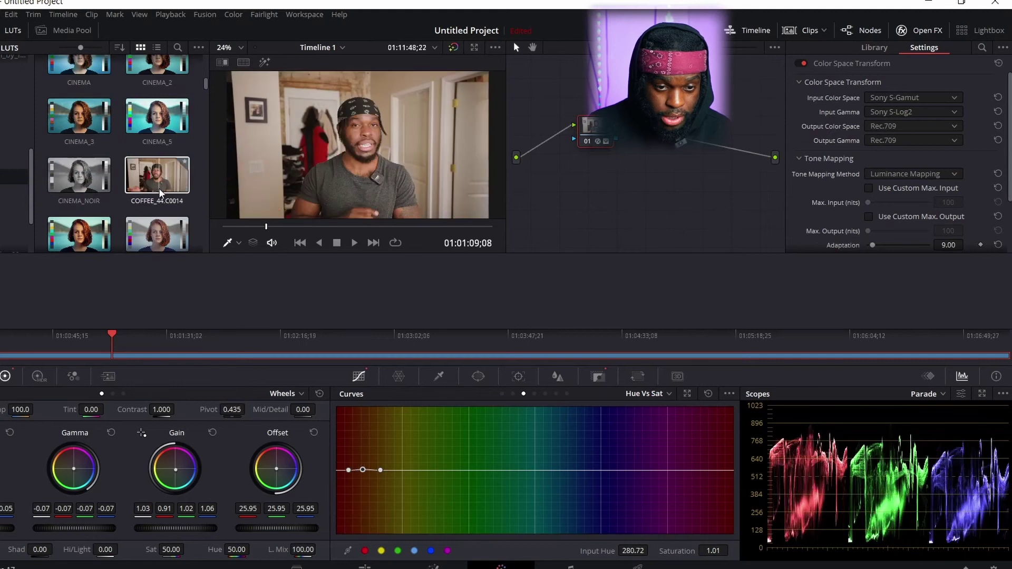
pyautogui.scroll(-3, 158, 187)
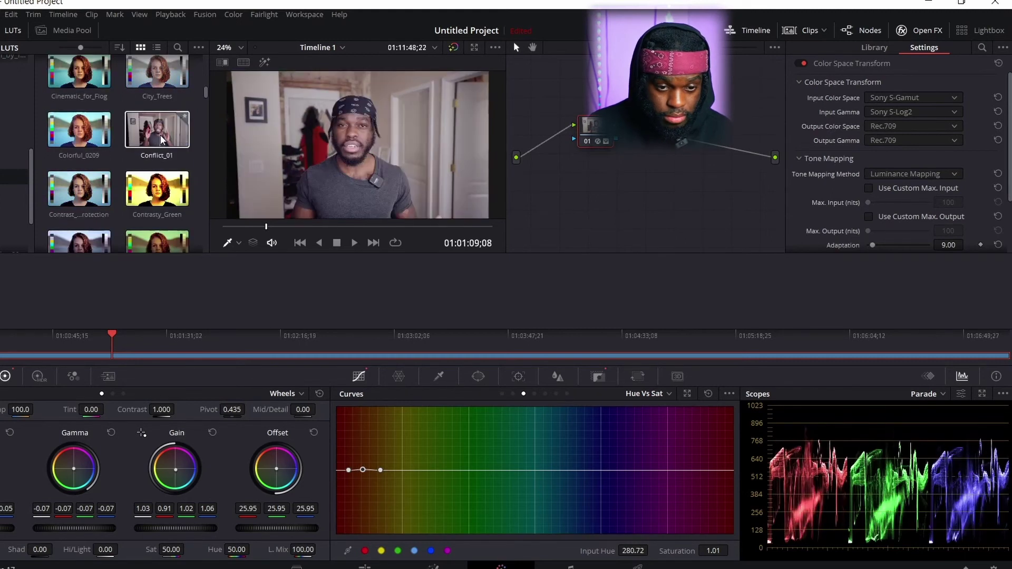
pyautogui.scroll(-3, 156, 139)
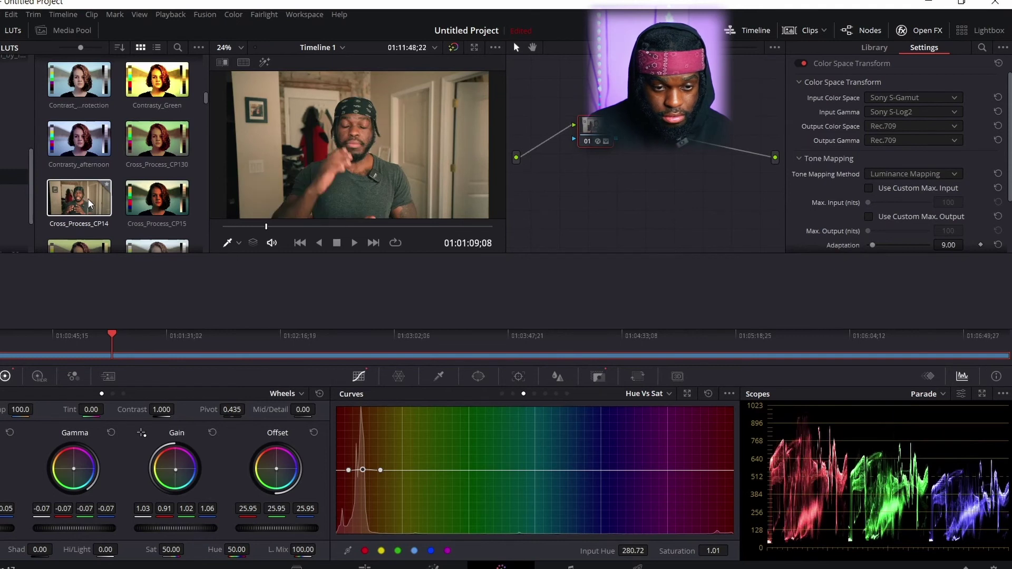
pyautogui.moveTo(157, 199); pyautogui.dragTo(589, 128)
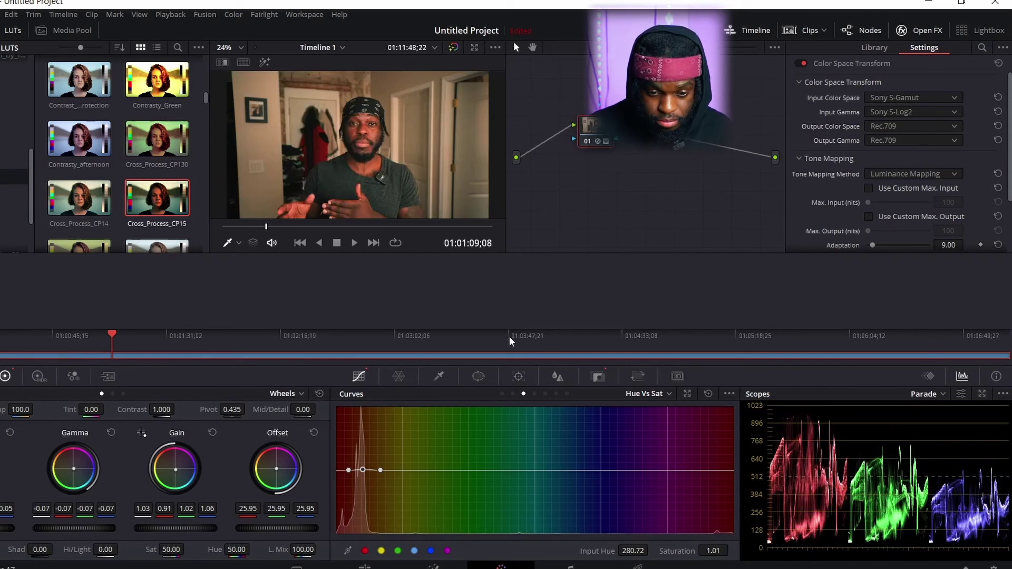
# - Reduce node 01's Key Output gain to about 0.46 to soften the Cross_Process_CP15 look
pyautogui.click(590, 376)
pyautogui.moveTo(617, 488)
pyautogui.mouseDown()
pyautogui.moveTo(601, 488)
pyautogui.moveTo(628, 485)
pyautogui.mouseUp()
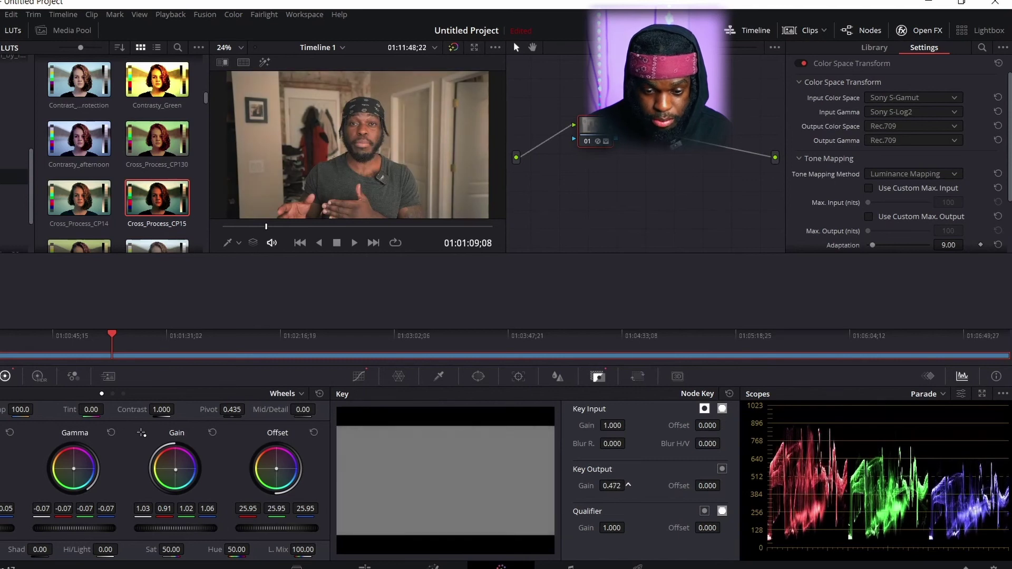
pyautogui.moveTo(628, 485); pyautogui.dragTo(629, 486)
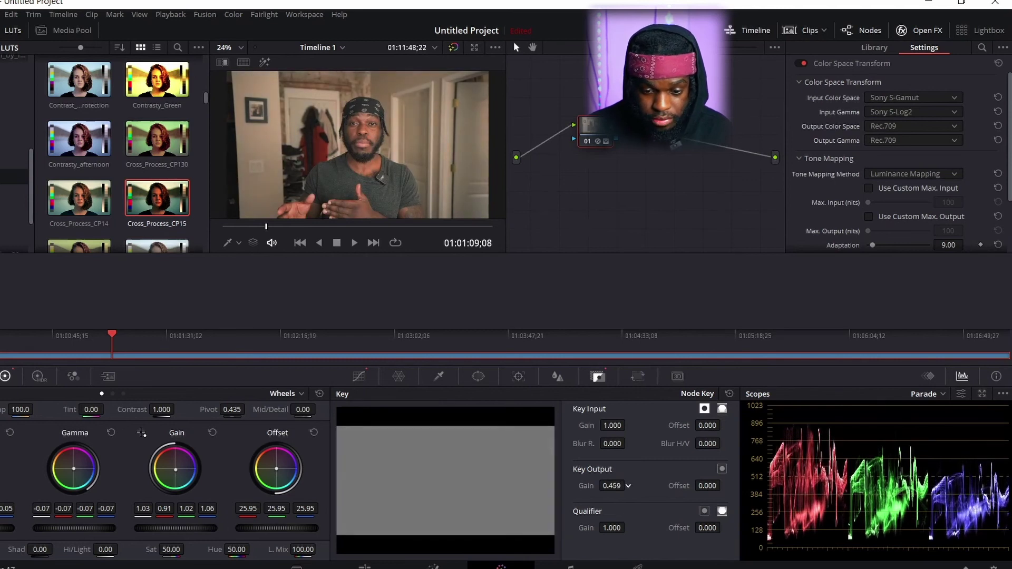
# - Move the orange-hue point on the Hue Vs Sat curve to input hue 289.15 and saturation 0.80
pyautogui.click(358, 376)
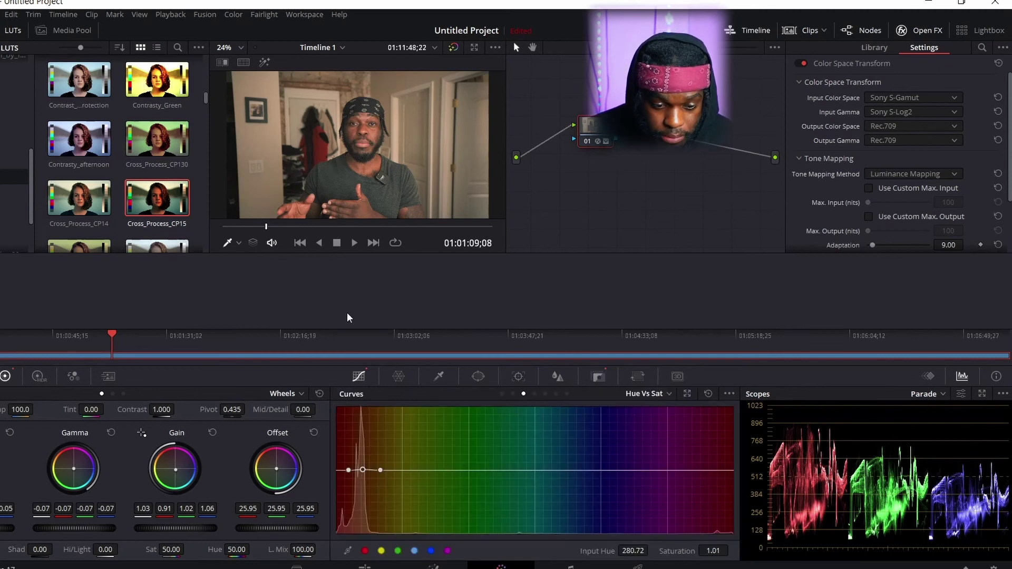
pyautogui.moveTo(366, 469); pyautogui.dragTo(407, 484)
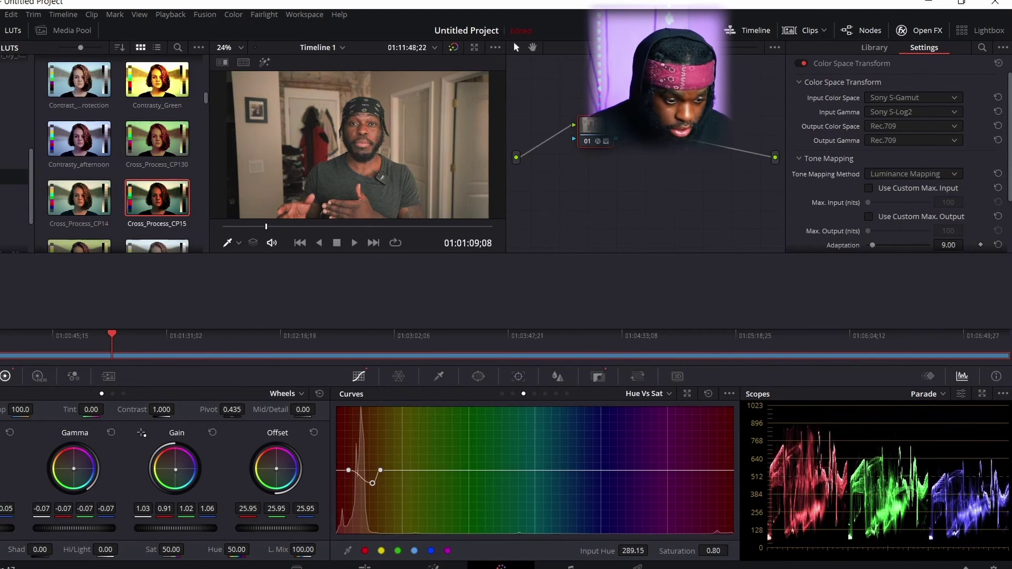
# - Cool the image by setting the color temperature to -950 and the tint to -2.50
pyautogui.moveTo(21, 413); pyautogui.dragTo(10, 413)
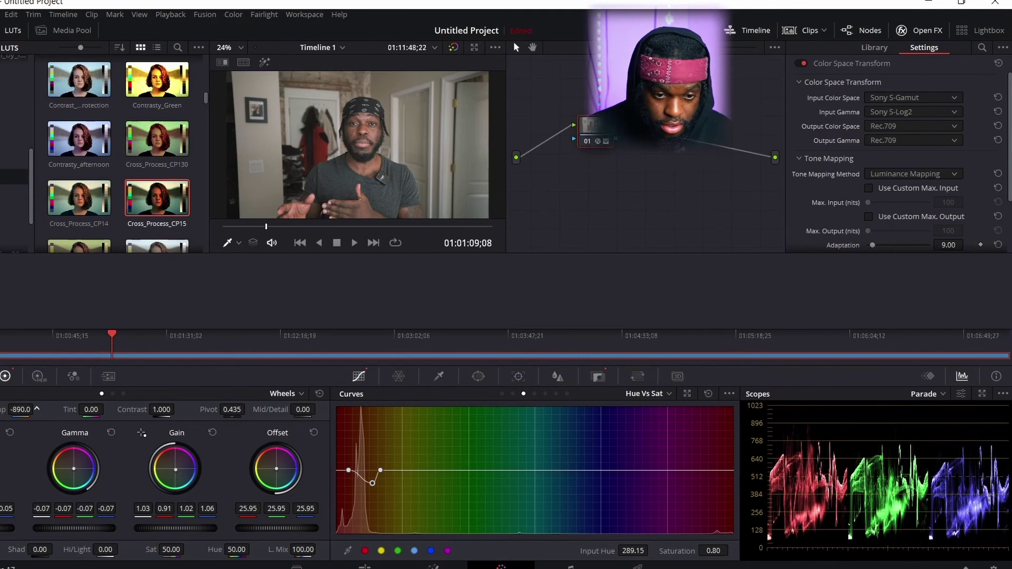
pyautogui.moveTo(37, 410); pyautogui.dragTo(22, 410)
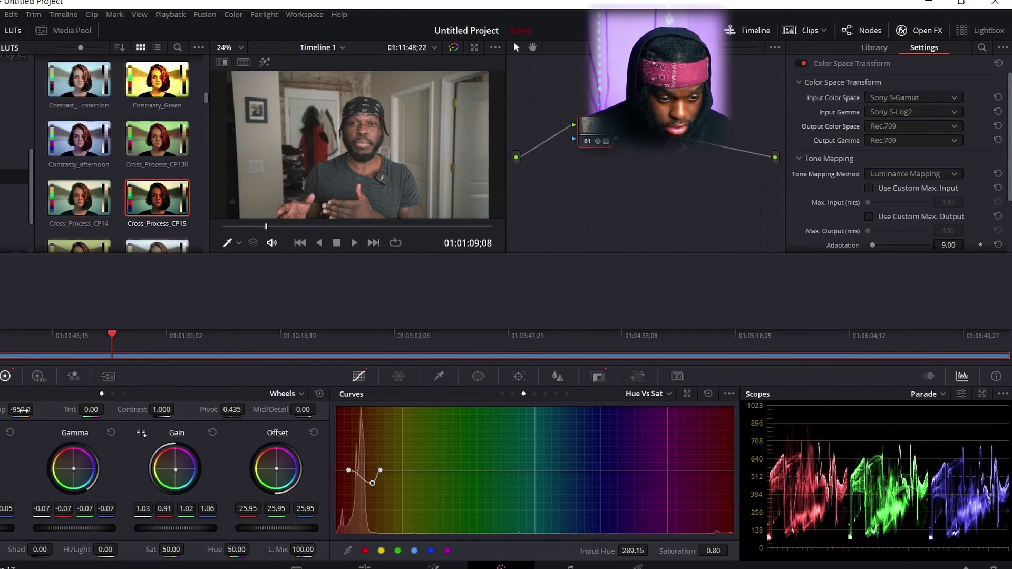
pyautogui.moveTo(88, 413); pyautogui.dragTo(81, 412)
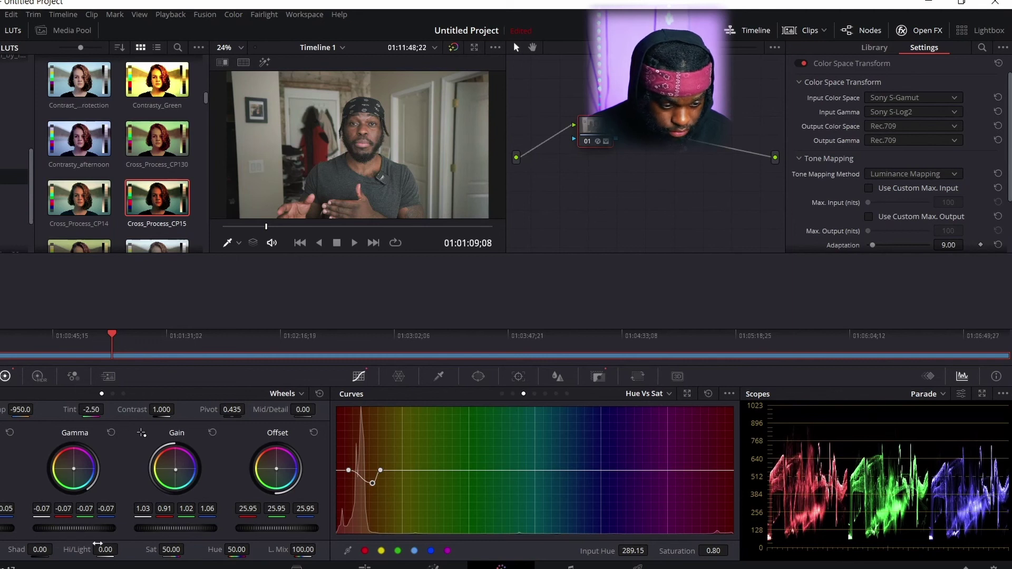
# - Raise the master gamma to 0.01, fine-tune the lift, and lower the master gain to 0.99
pyautogui.moveTo(90, 530); pyautogui.dragTo(100, 529)
pyautogui.moveTo(12, 529); pyautogui.dragTo(7, 529)
pyautogui.moveTo(192, 530); pyautogui.dragTo(185, 530)
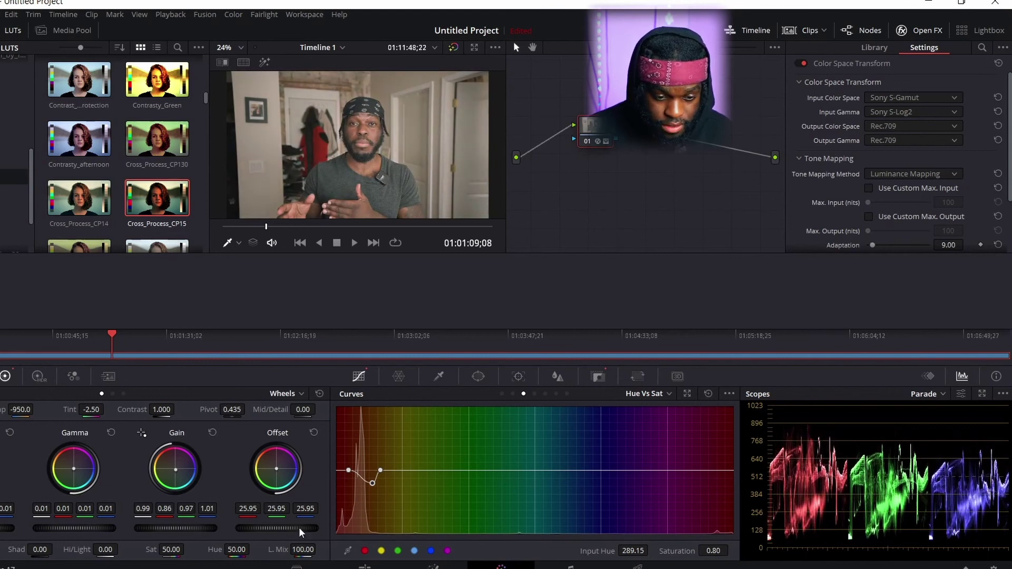
# - Raise the orange-hue point on the Hue Vs Sat curve to saturation 1.50 and switch to the Edit page
pyautogui.moveTo(377, 484); pyautogui.dragTo(374, 442)
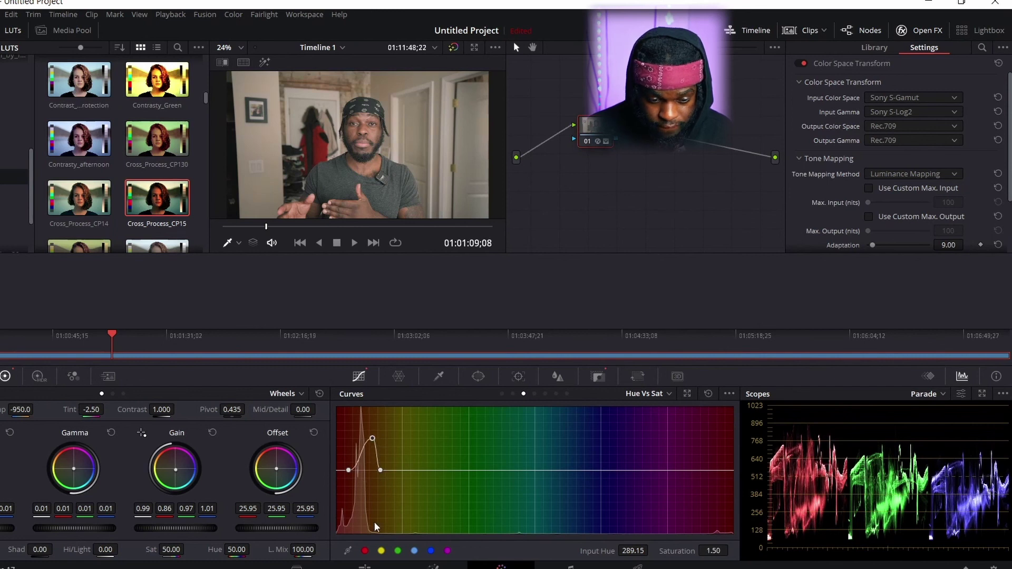
pyautogui.hotkey('shift', '4')
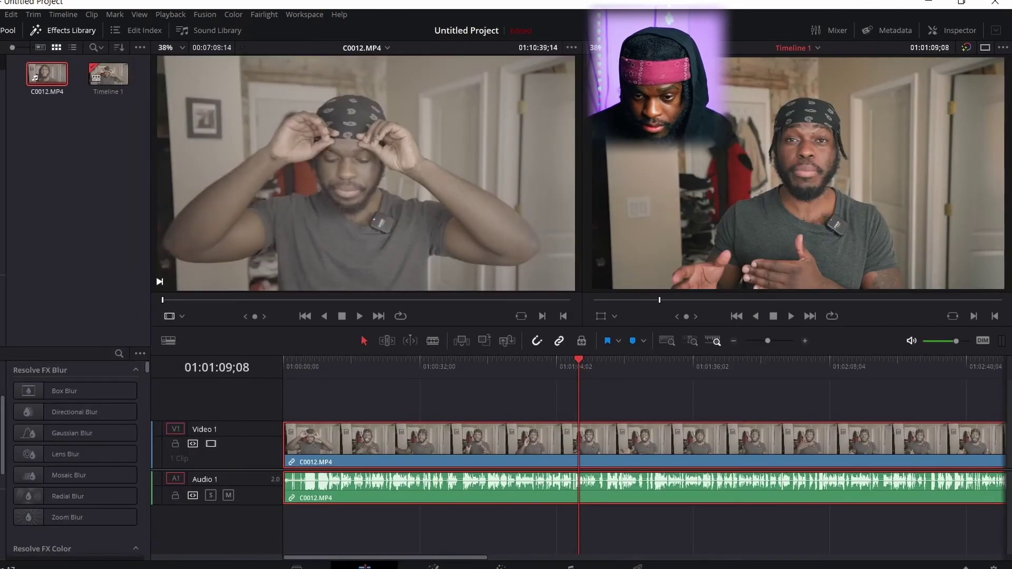
# - Play the regraded timeline briefly, stop at 01:01:10:12, and compare it with the ungraded source clip
pyautogui.click(791, 316)
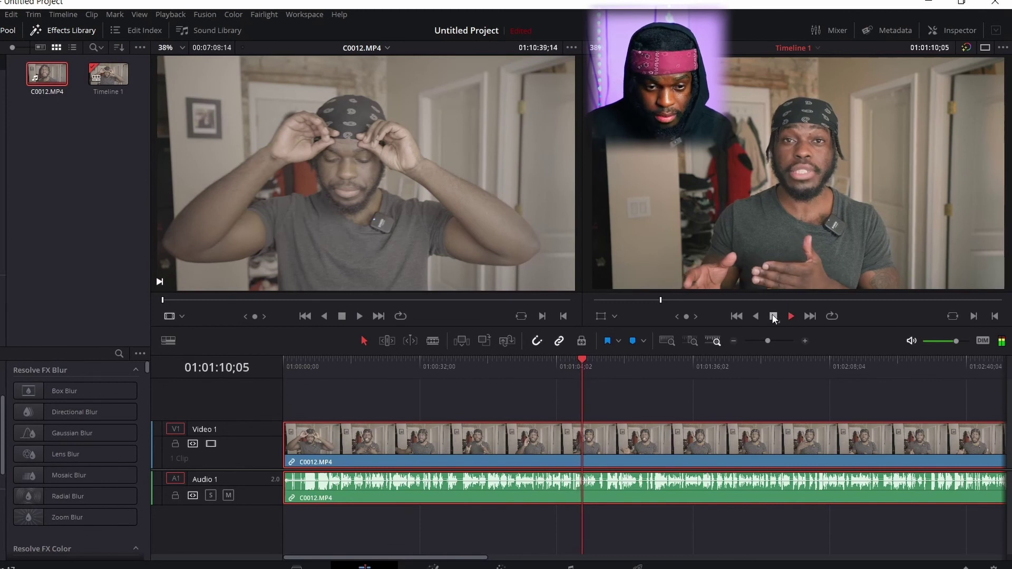
pyautogui.click(292, 301)
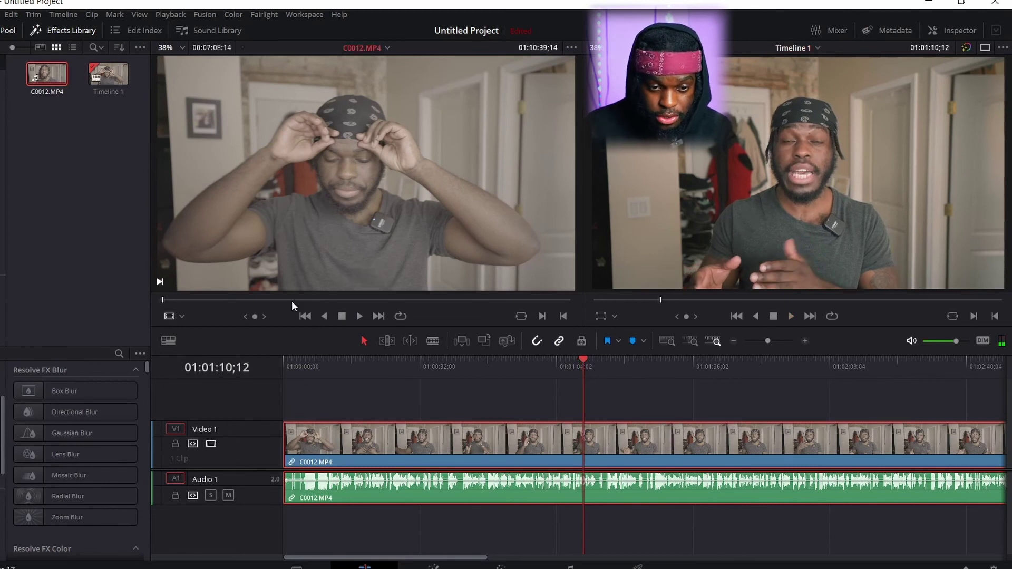